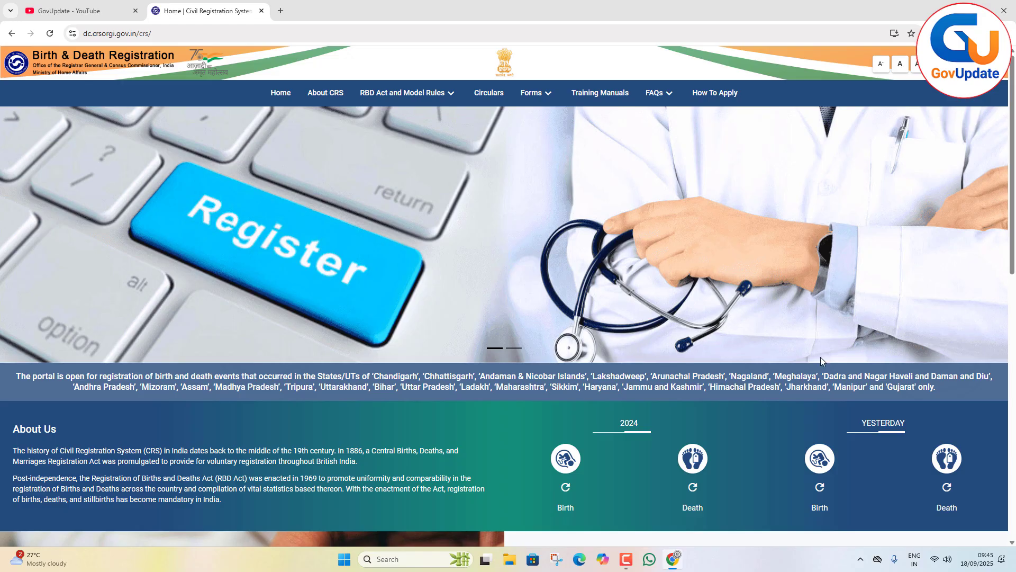
Highlight the list of states and union territories where the portal is open, and the portal's web address.
{"action": "left_click_drag", "start_coordinate": [948, 390], "coordinate": [687, 365]}
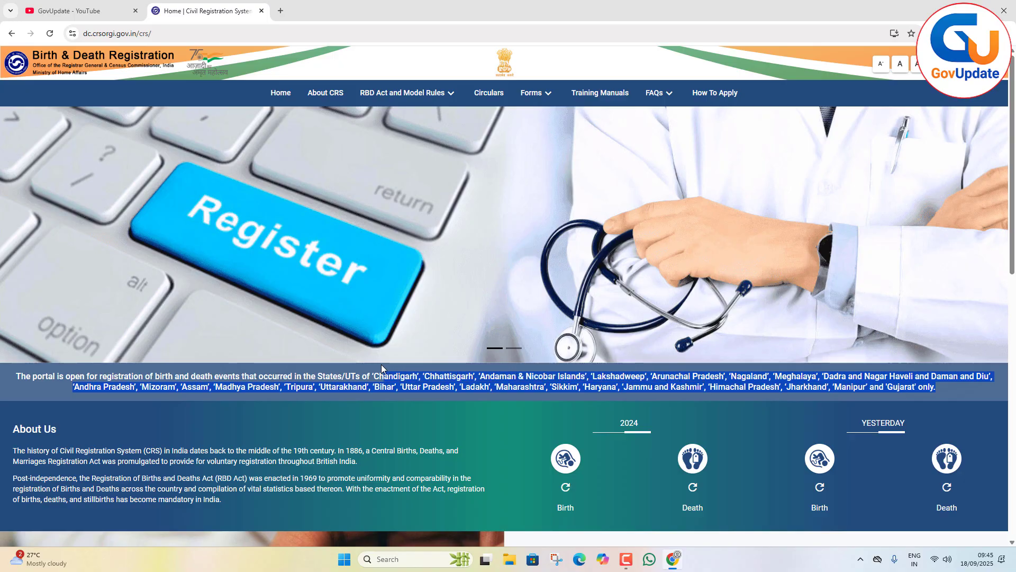
{"action": "left_click_drag", "start_coordinate": [381, 364], "coordinate": [371, 365]}
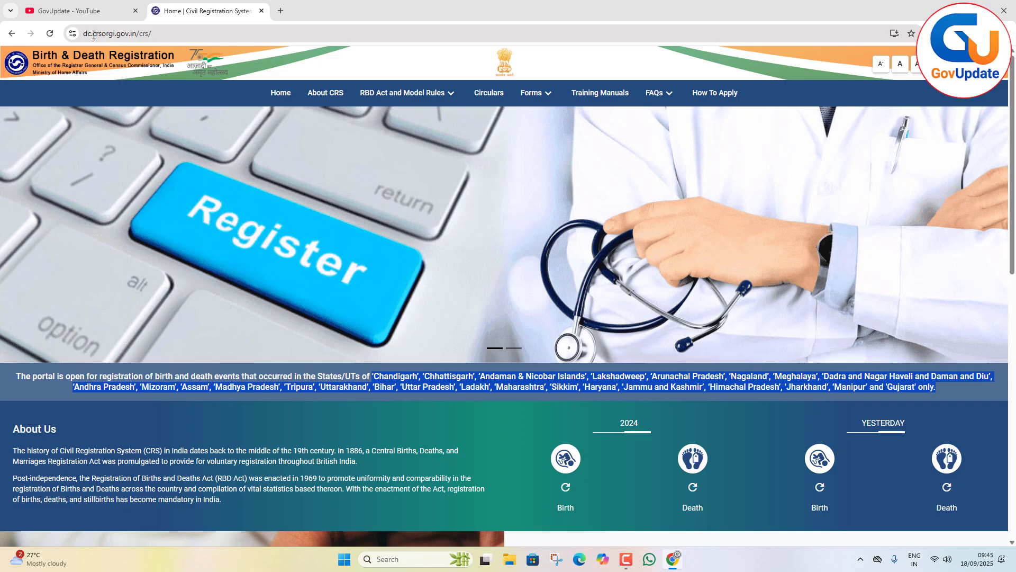
{"action": "left_click_drag", "start_coordinate": [138, 33], "coordinate": [80, 36]}
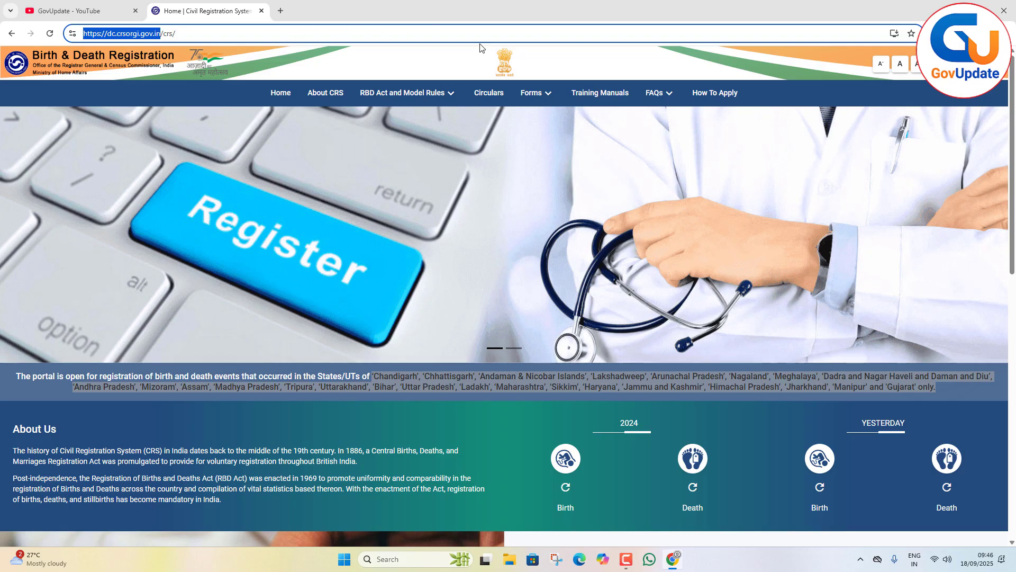
{"action": "left_click", "coordinate": [459, 245]}
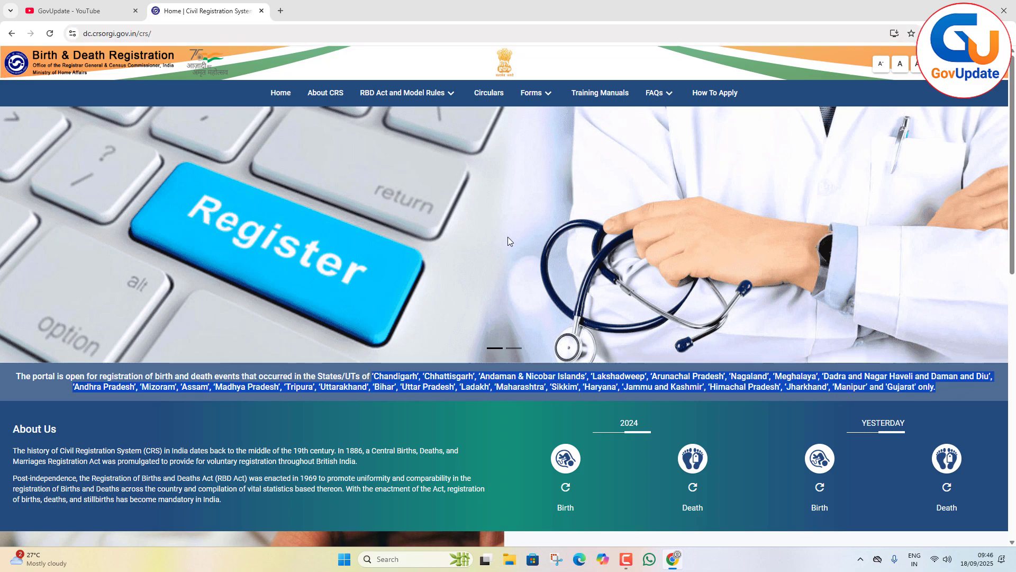
View the GovUpdate YouTube channel and return to the Civil Registration System home page.
{"action": "left_click", "coordinate": [104, 14]}
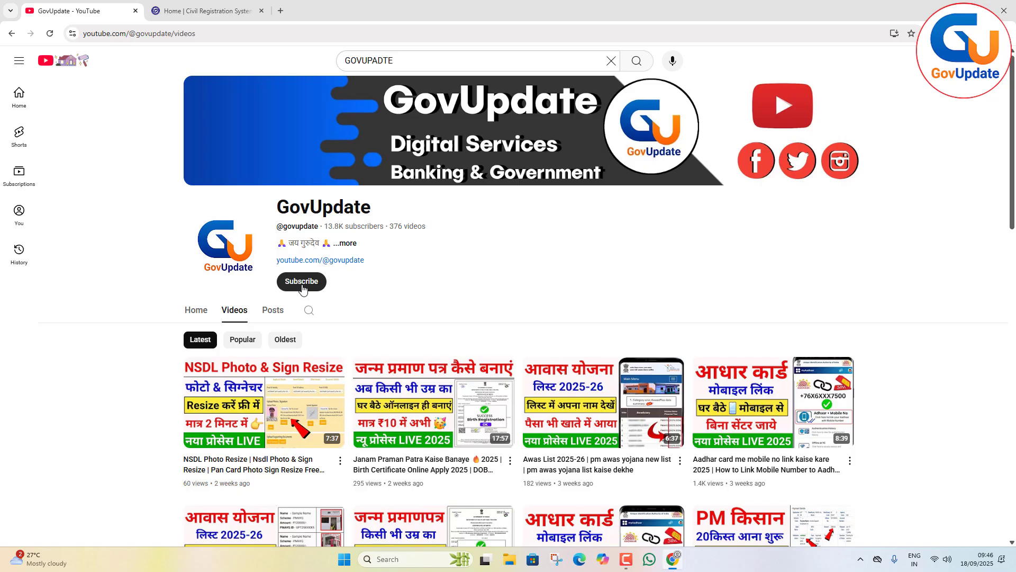
{"action": "left_click", "coordinate": [199, 18]}
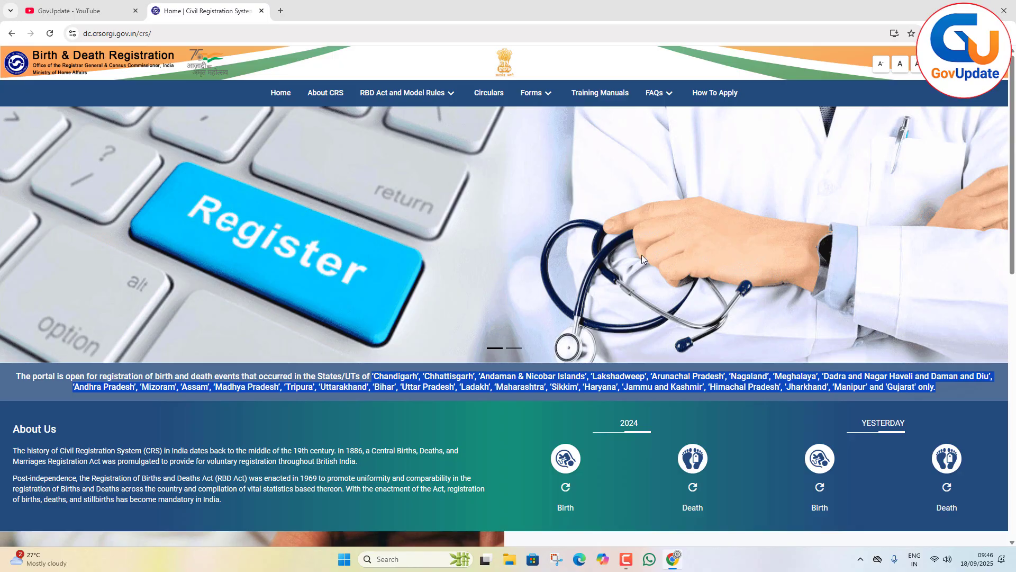
Open the General Public login page, look at its login fields, and start a new-user sign-up.
{"action": "left_click", "coordinate": [977, 64]}
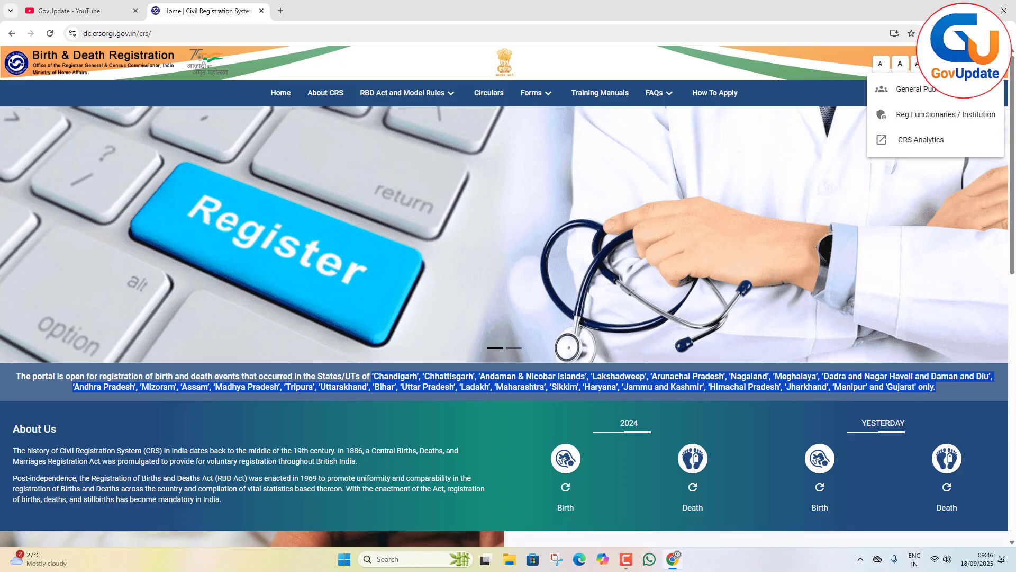
{"action": "left_click", "coordinate": [921, 90]}
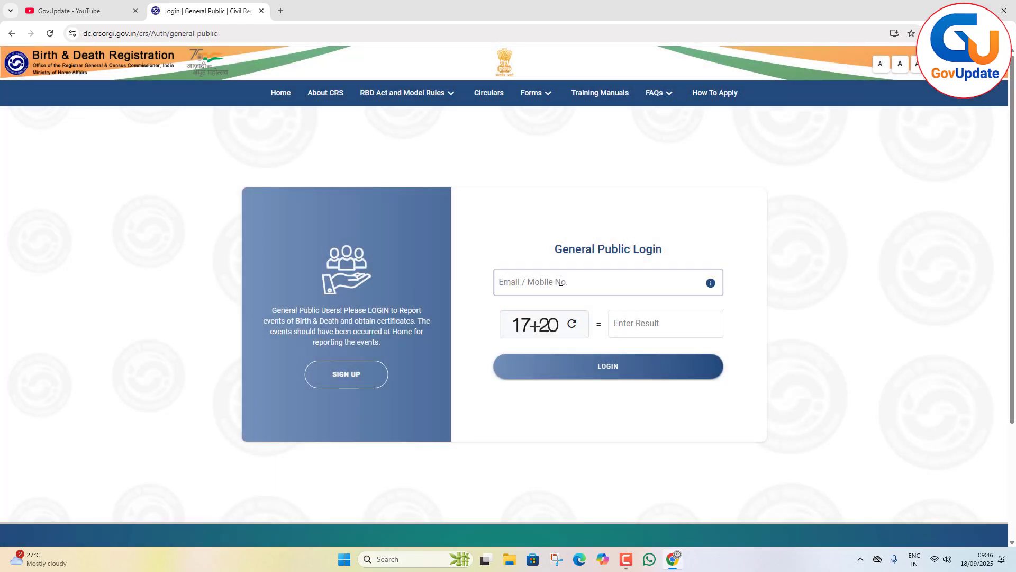
{"action": "left_click", "coordinate": [563, 284]}
{"action": "left_click", "coordinate": [635, 318]}
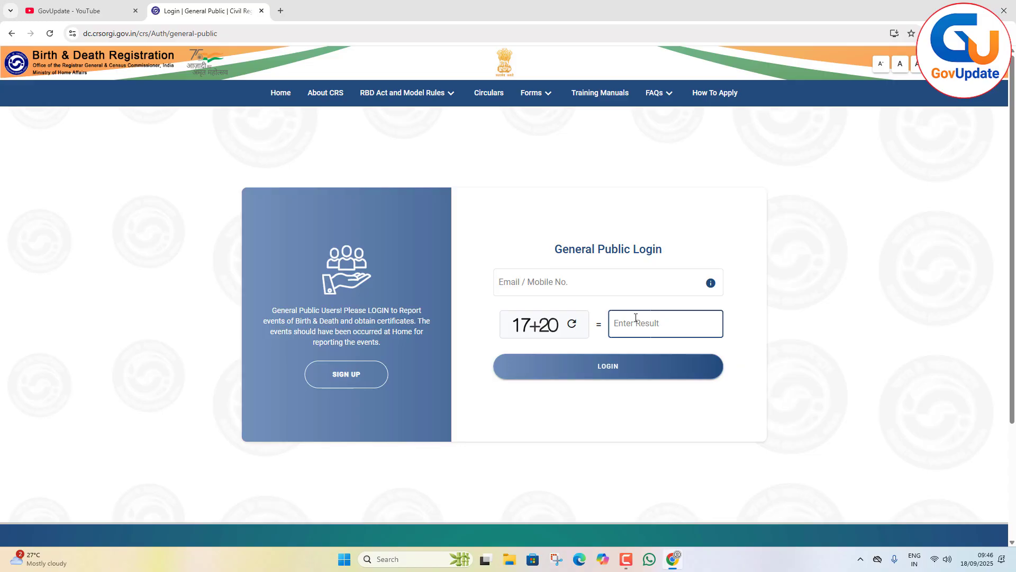
{"action": "left_click", "coordinate": [343, 375]}
Enter the applicant's first name and select Male as the sex in the sign-up's general information.
{"action": "left_click", "coordinate": [306, 281]}
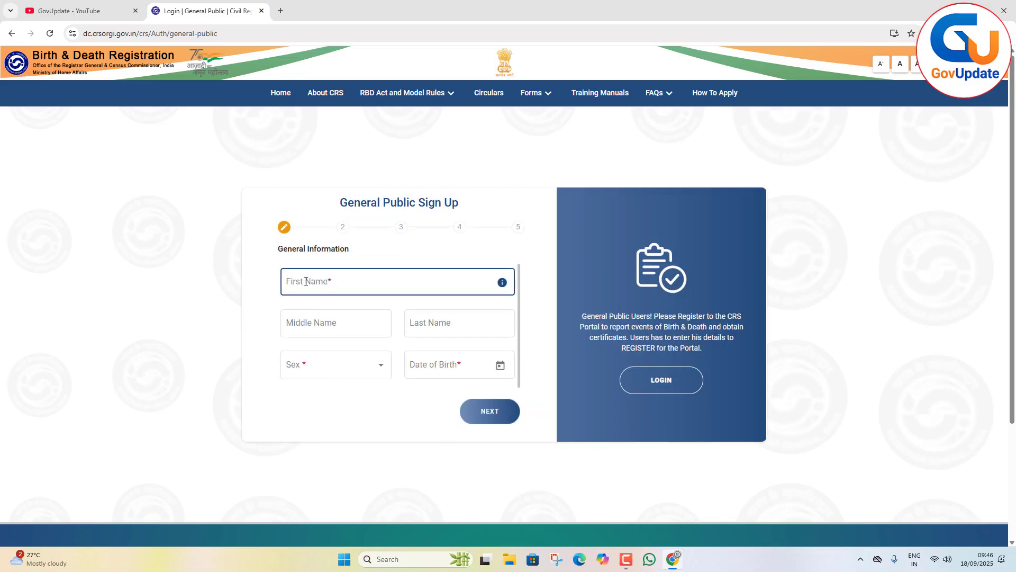
{"action": "type", "text": "RAJESG"}
{"action": "key", "text": "BackSpace"}
{"action": "left_click", "coordinate": [347, 373]}
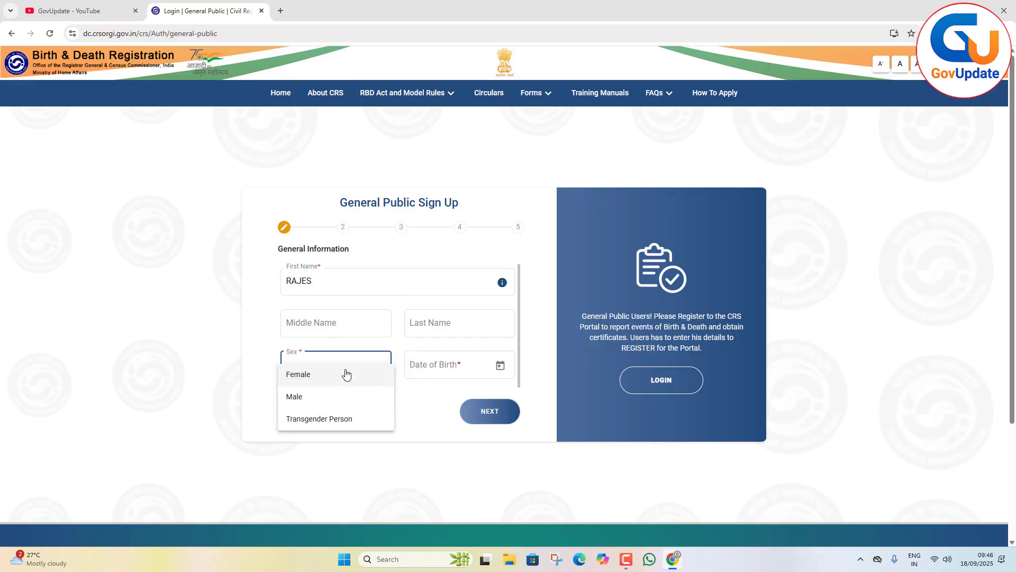
{"action": "left_click", "coordinate": [321, 380]}
{"action": "left_click", "coordinate": [318, 373]}
{"action": "left_click", "coordinate": [294, 398]}
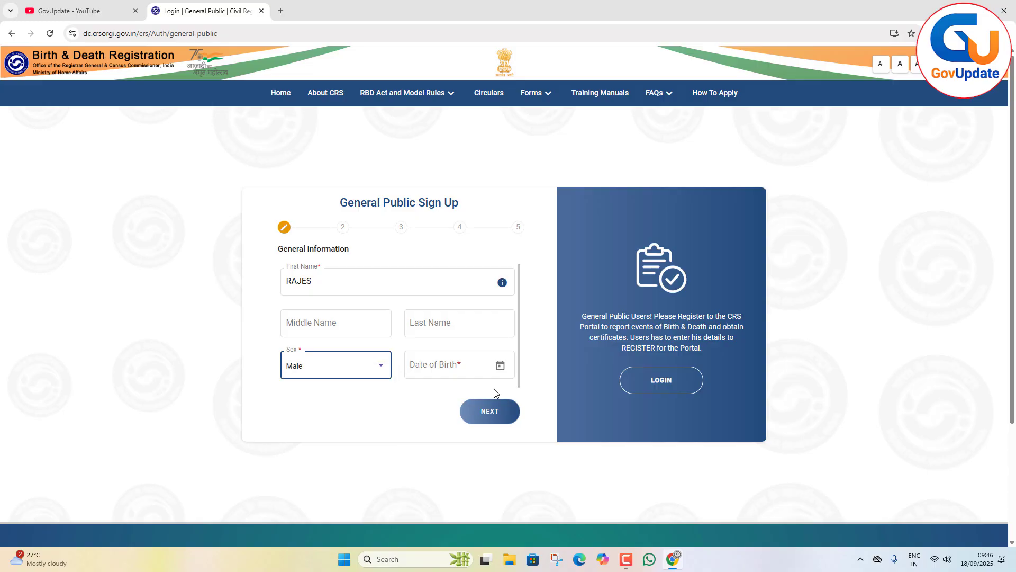
Choose the applicant's date of birth and continue to the Address stage of the sign-up.
{"action": "left_click", "coordinate": [500, 365]}
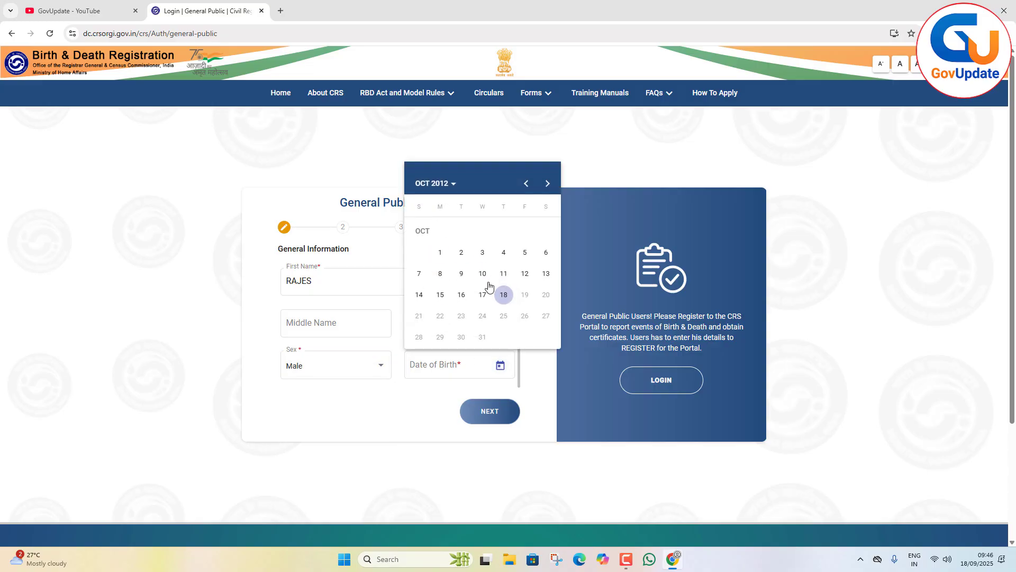
{"action": "left_click", "coordinate": [443, 186]}
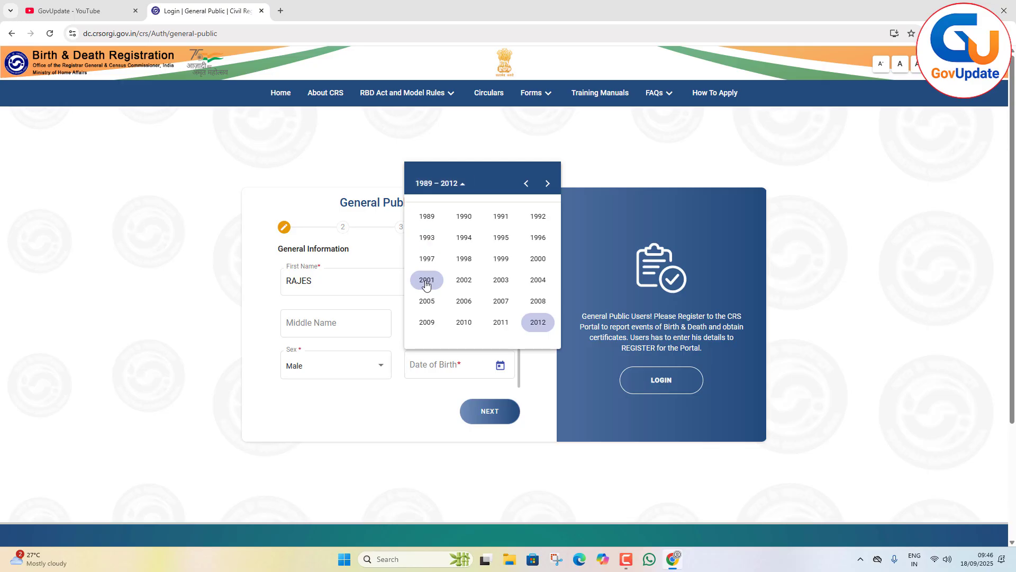
{"action": "left_click", "coordinate": [462, 280]}
{"action": "left_click", "coordinate": [432, 245]}
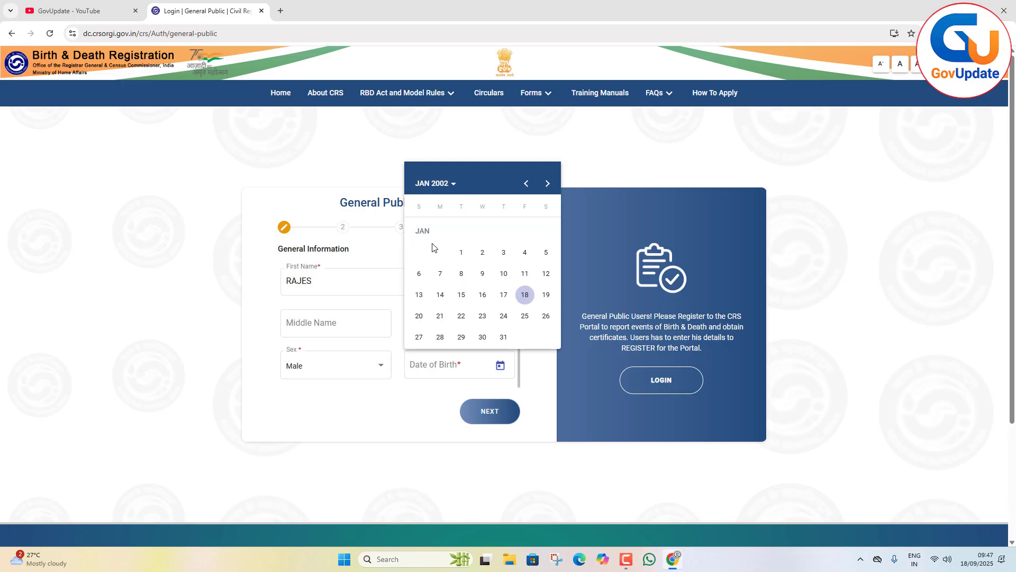
{"action": "left_click", "coordinate": [461, 252]}
{"action": "left_click", "coordinate": [479, 419]}
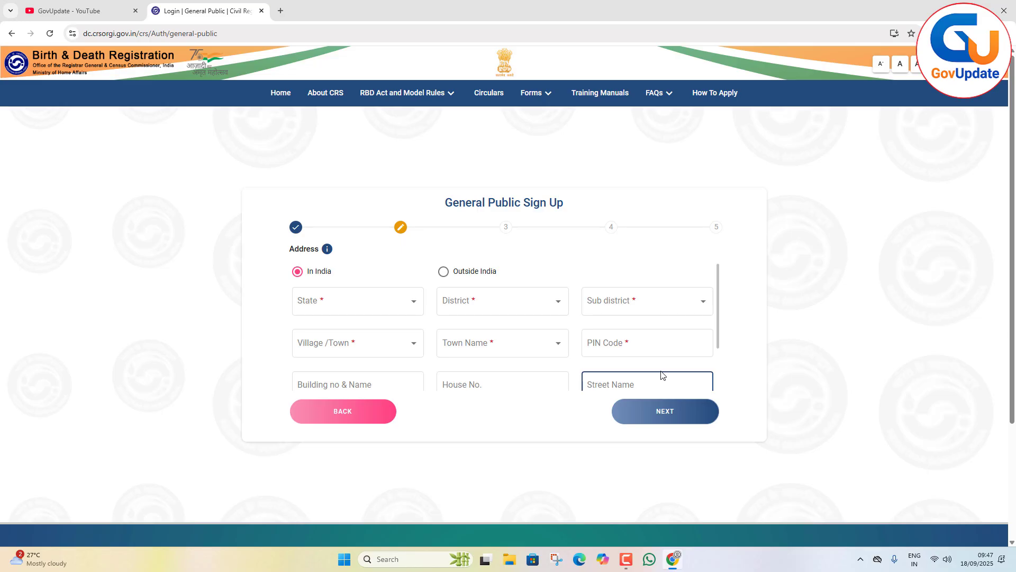
Leave the sign-up and request a General Public login with the registered mobile number and the captcha result.
{"action": "left_click", "coordinate": [281, 94]}
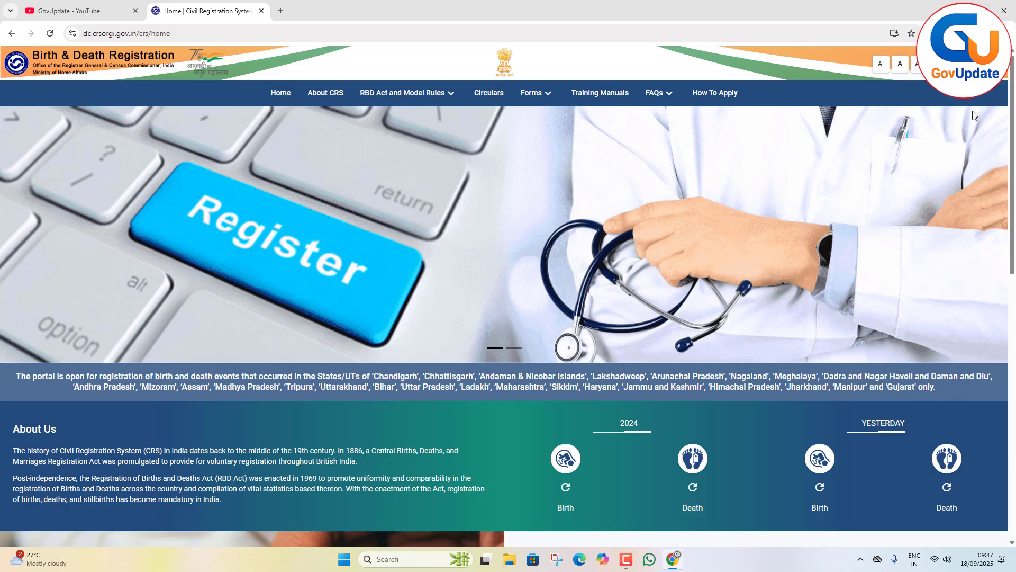
{"action": "left_click", "coordinate": [964, 64]}
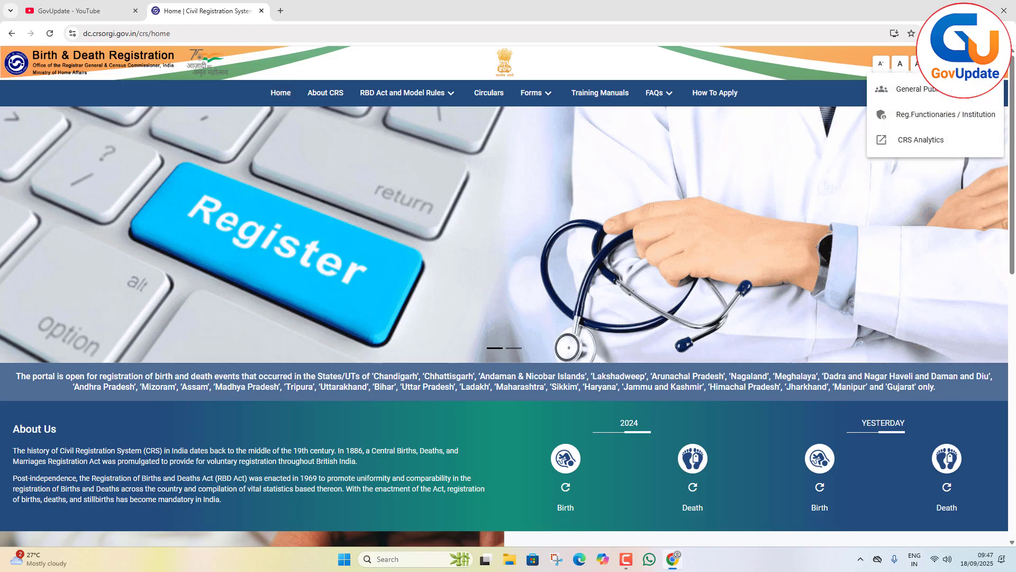
{"action": "left_click", "coordinate": [936, 88]}
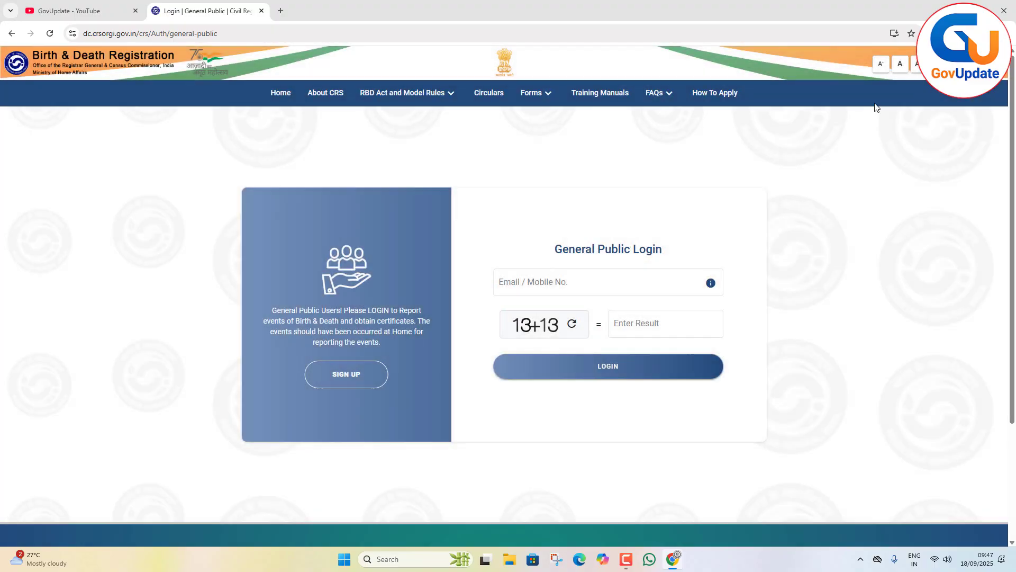
{"action": "left_click", "coordinate": [586, 281]}
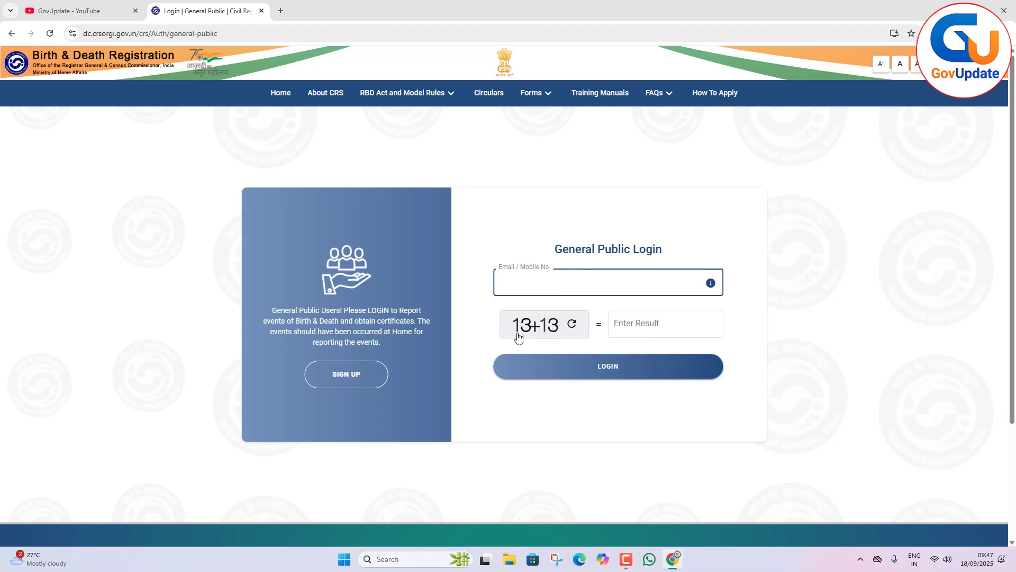
{"action": "left_click", "coordinate": [633, 327]}
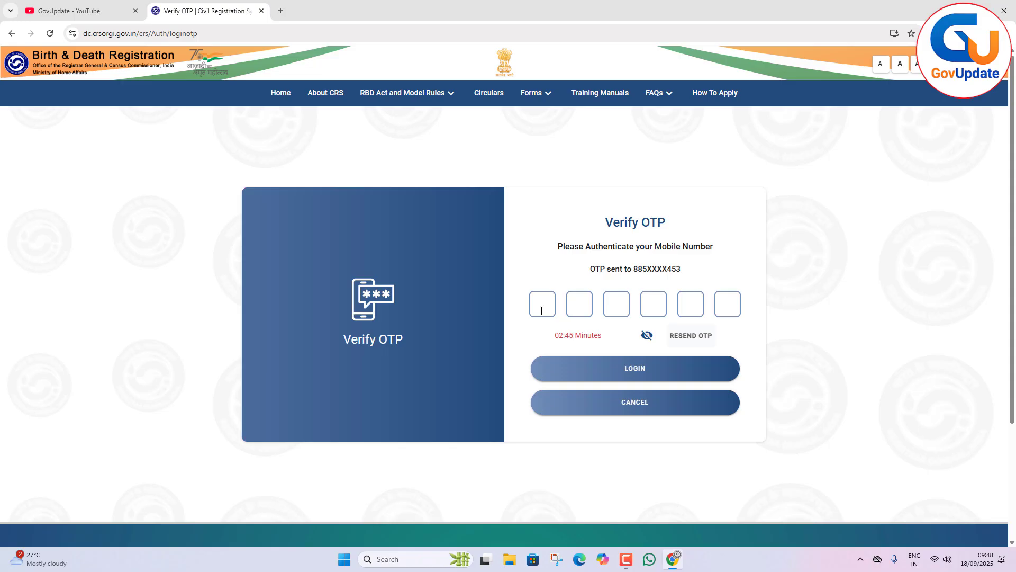
Enter the six-digit OTP sent to the mobile number and log in.
{"action": "type", "text": "••••••"}
{"action": "left_click", "coordinate": [633, 377]}
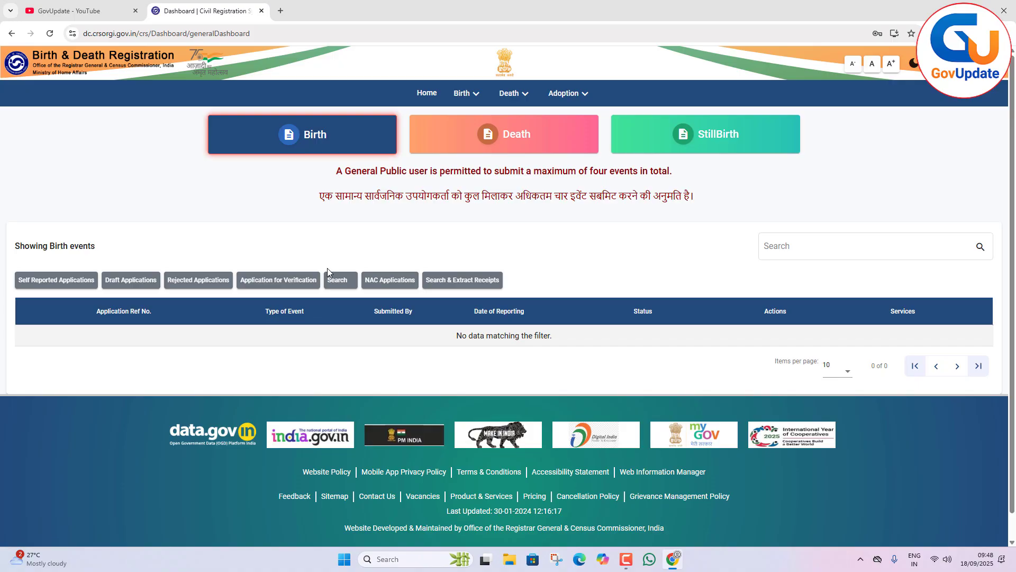
Open the Report Birth form and select Bihar as the state where the birth occurred.
{"action": "left_click", "coordinate": [475, 95]}
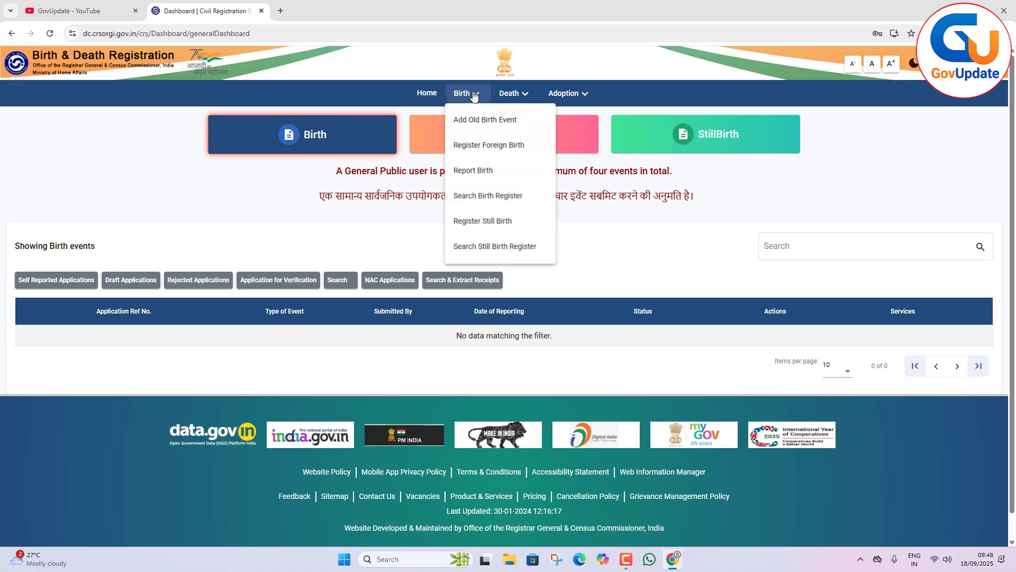
{"action": "left_click", "coordinate": [475, 171]}
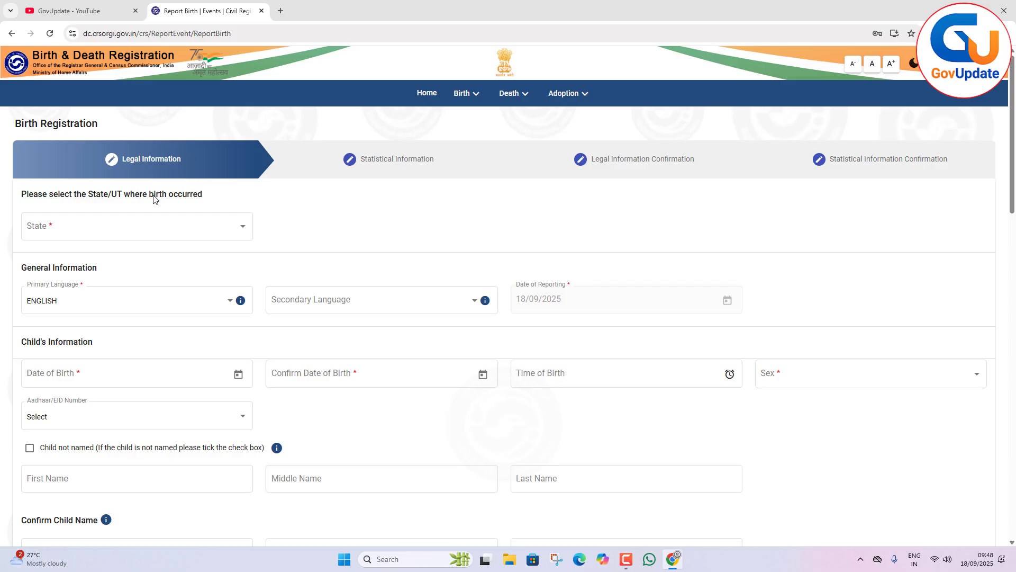
{"action": "left_click", "coordinate": [83, 234]}
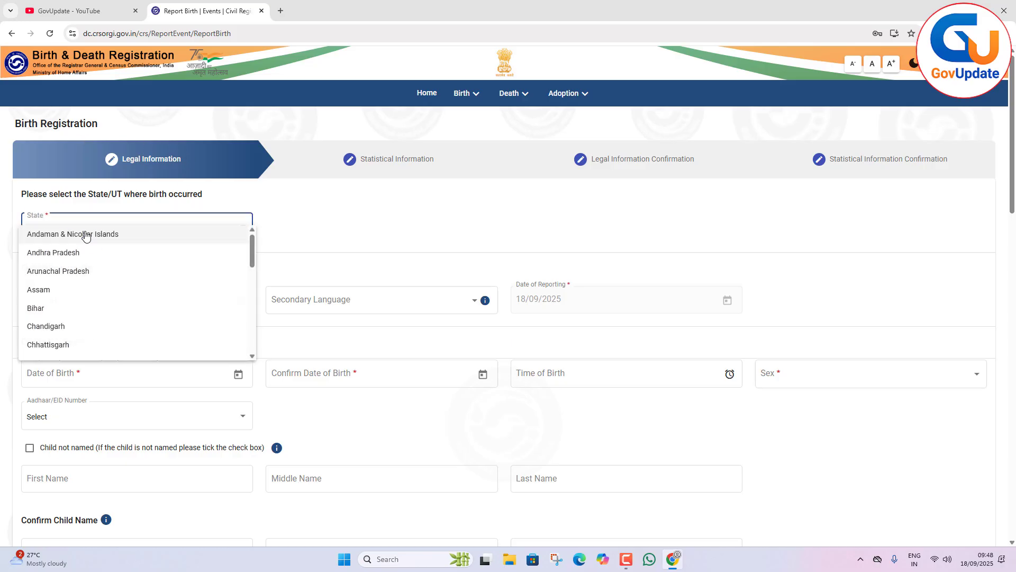
{"action": "left_click", "coordinate": [82, 307]}
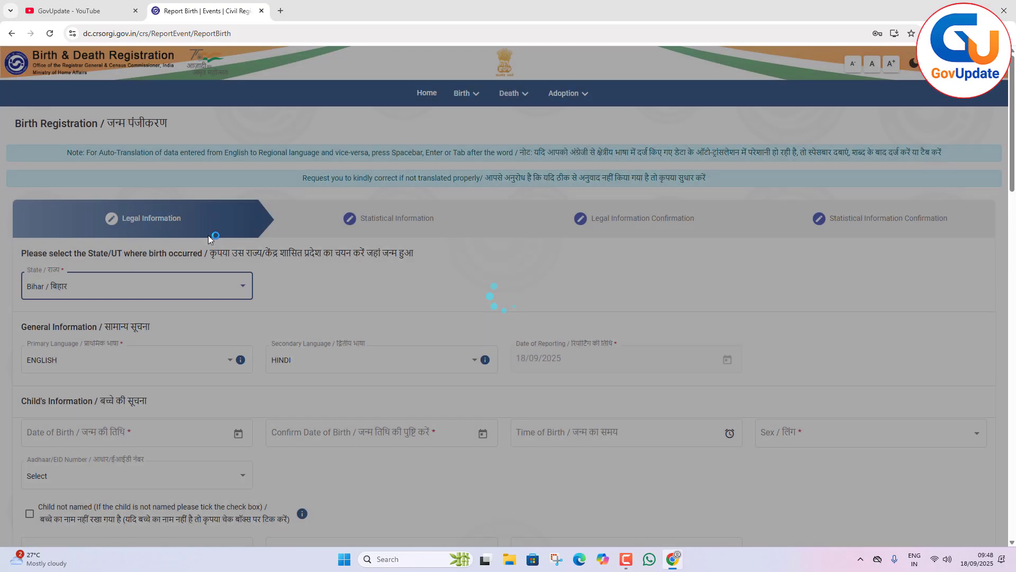
Set the child's date of birth in the birth registration form and dismiss the required-documents notice.
{"action": "scroll", "coordinate": [56, 313], "scroll_direction": "down", "scroll_amount": 1}
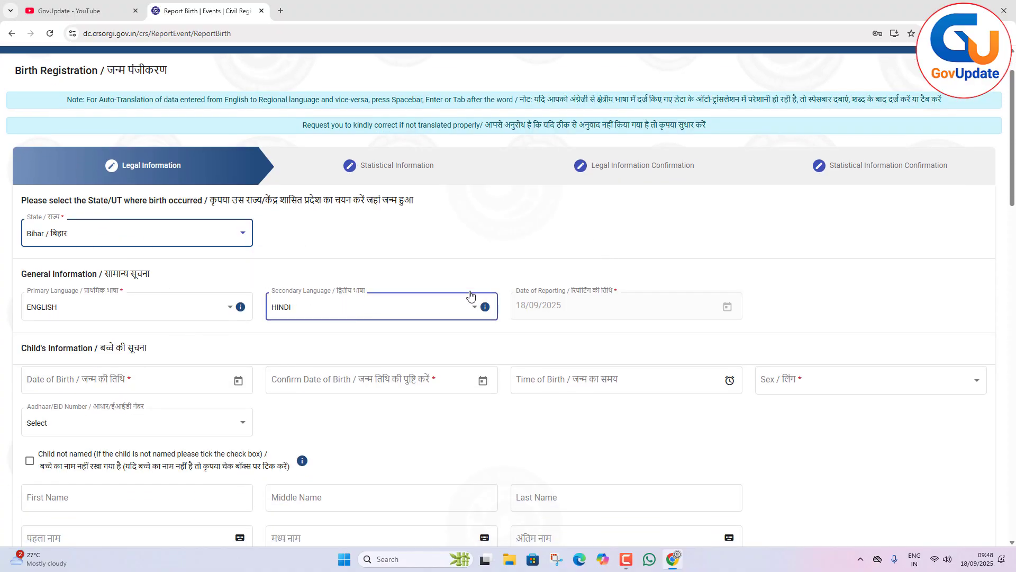
{"action": "scroll", "coordinate": [465, 286], "scroll_direction": "down", "scroll_amount": 3}
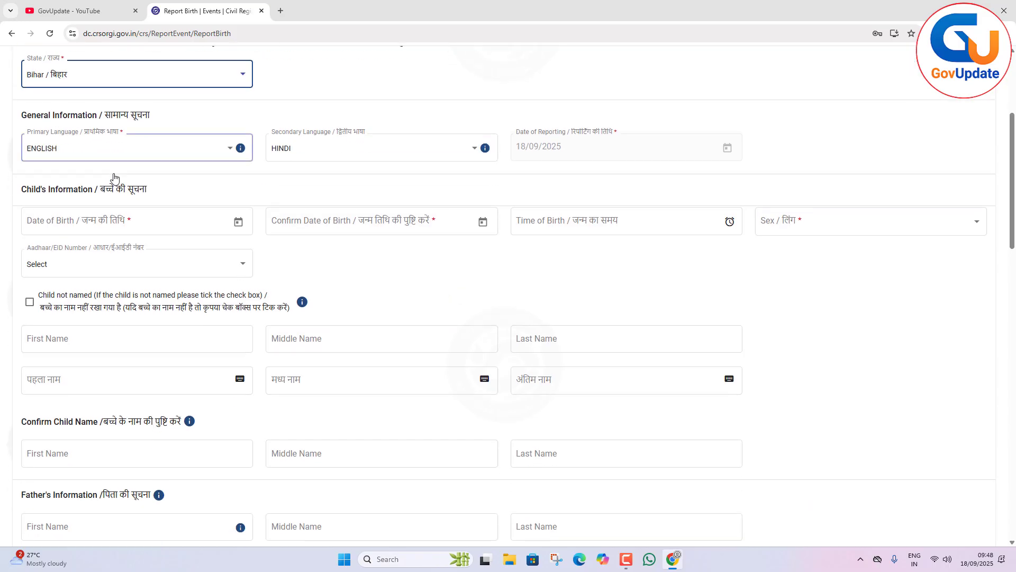
{"action": "left_click", "coordinate": [238, 222]}
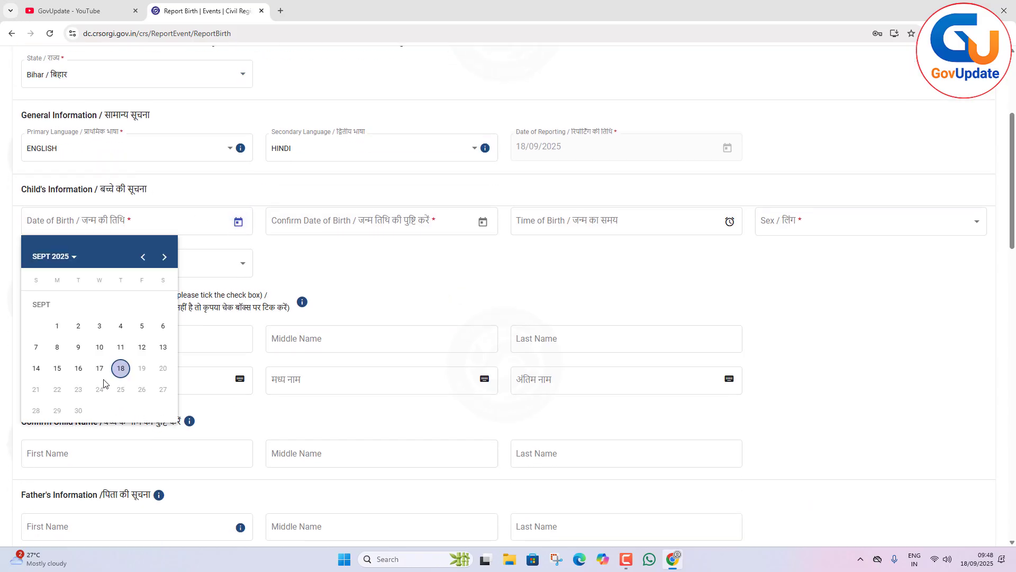
{"action": "left_click", "coordinate": [68, 258]}
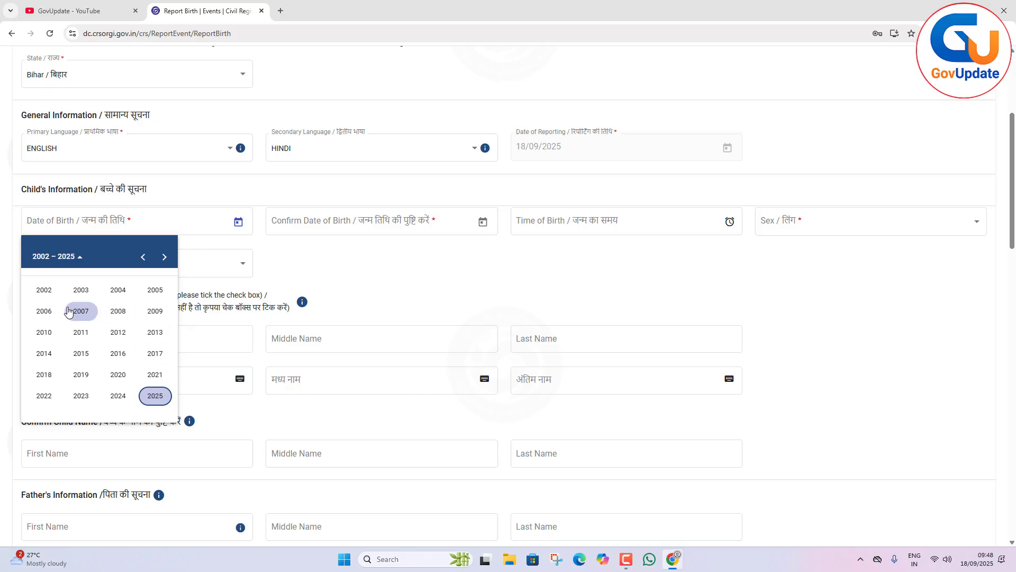
{"action": "left_click", "coordinate": [142, 257]}
{"action": "left_click", "coordinate": [126, 396]}
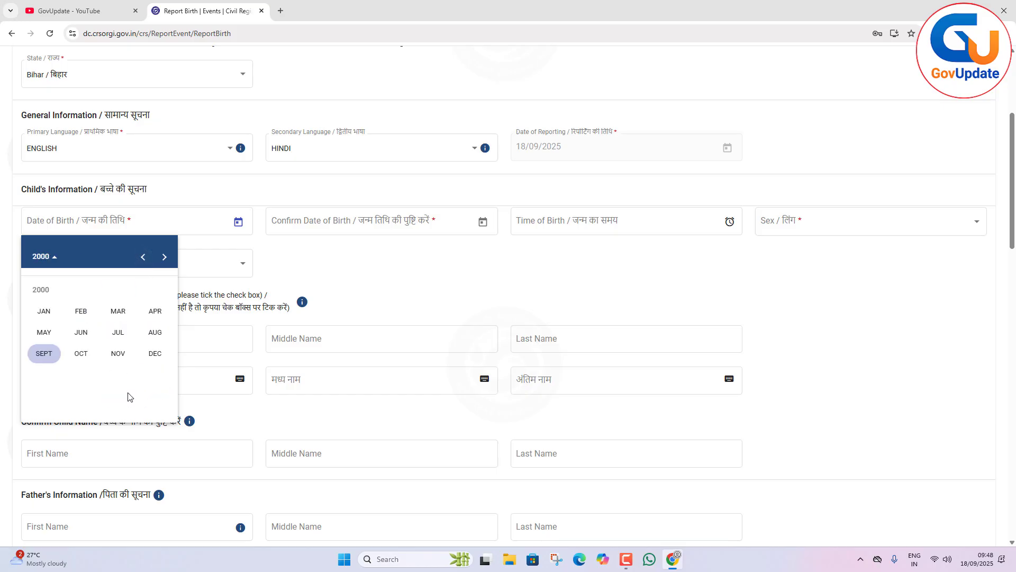
{"action": "left_click", "coordinate": [44, 310]}
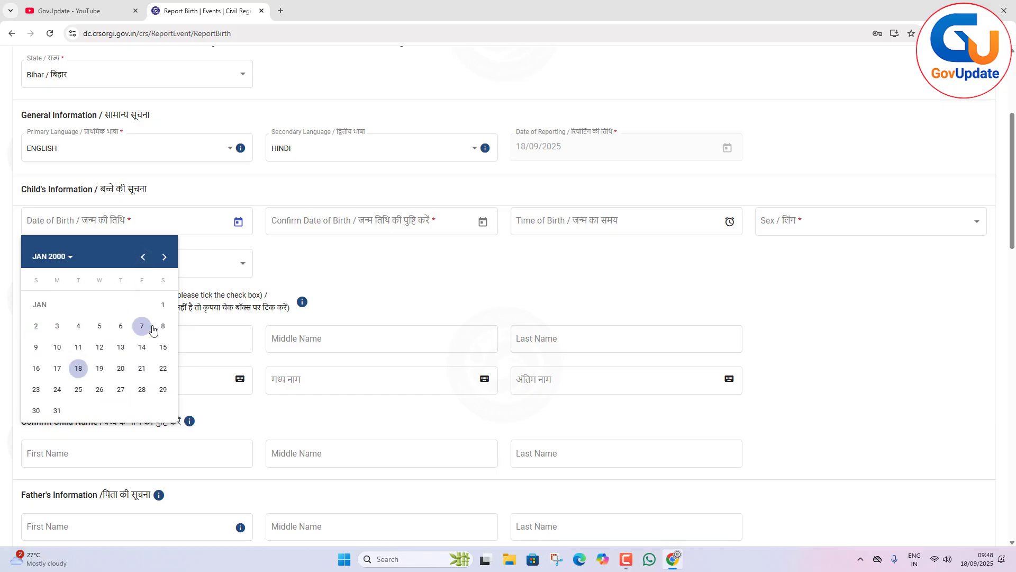
{"action": "left_click", "coordinate": [163, 305]}
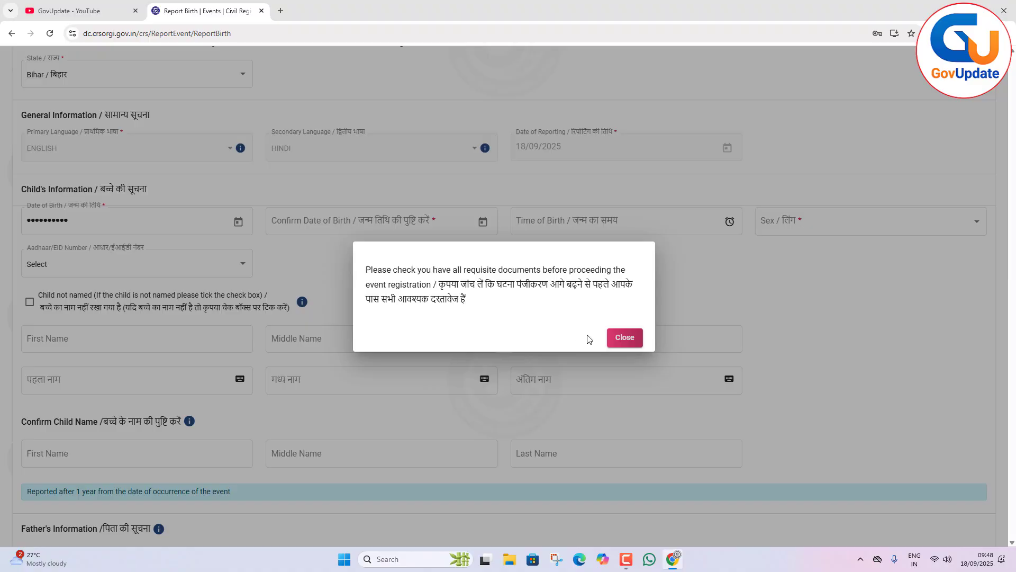
{"action": "left_click", "coordinate": [624, 339]}
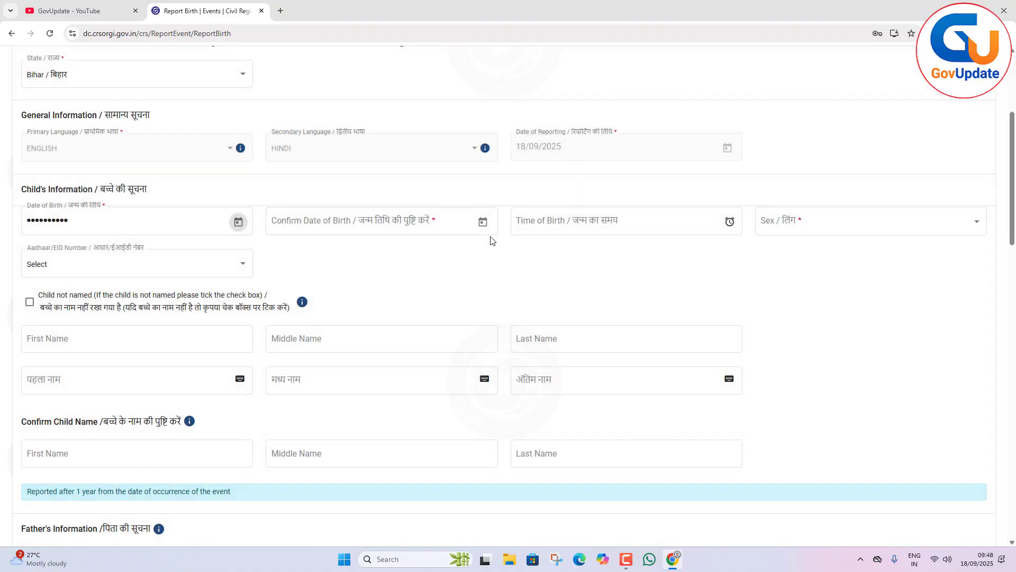
Confirm the child's date of birth by picking the same date again in the Child's Information section.
{"action": "left_click", "coordinate": [483, 226]}
{"action": "left_click", "coordinate": [303, 258]}
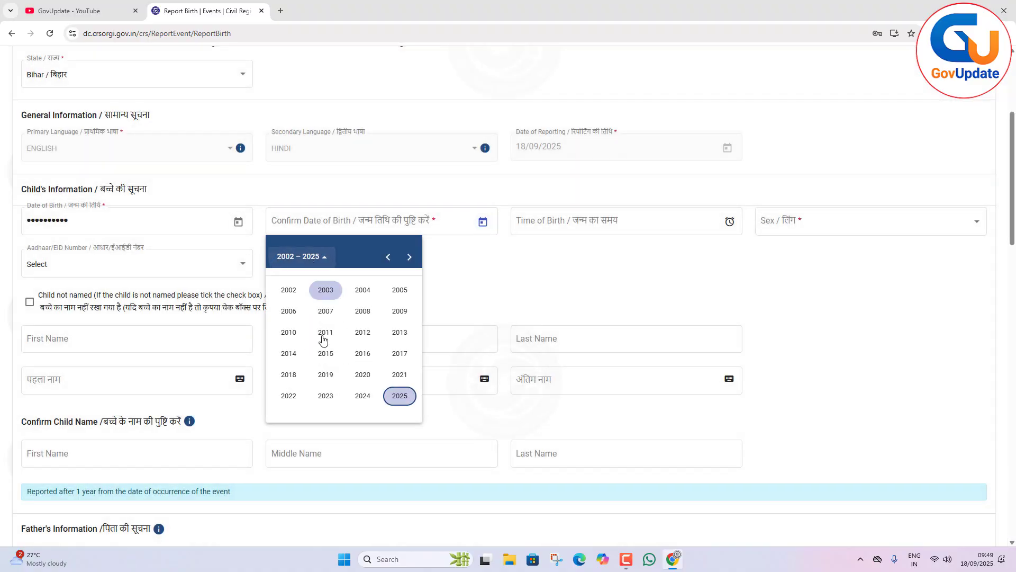
{"action": "scroll", "coordinate": [328, 317], "scroll_direction": "up", "scroll_amount": 1}
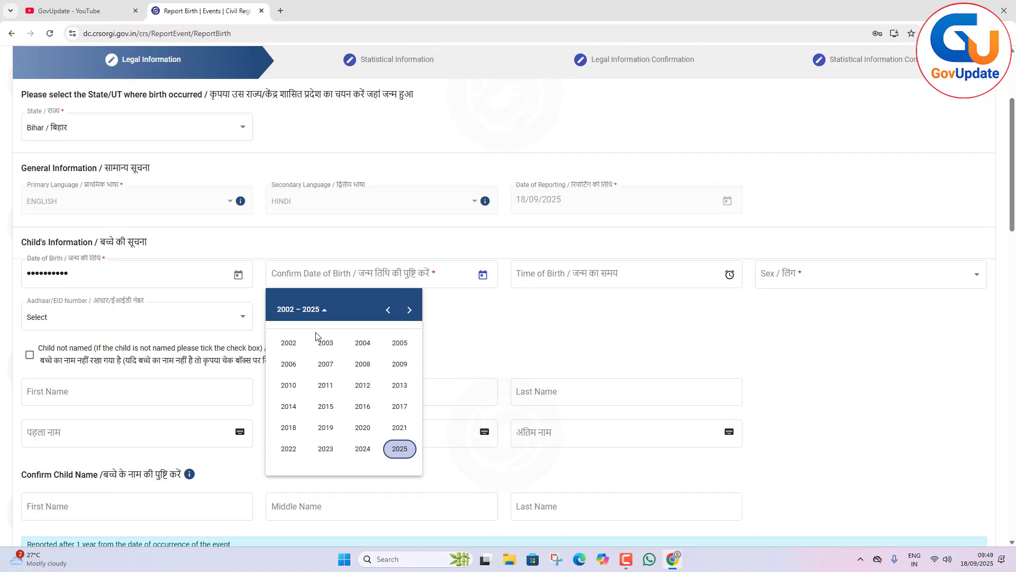
{"action": "left_click", "coordinate": [388, 310]}
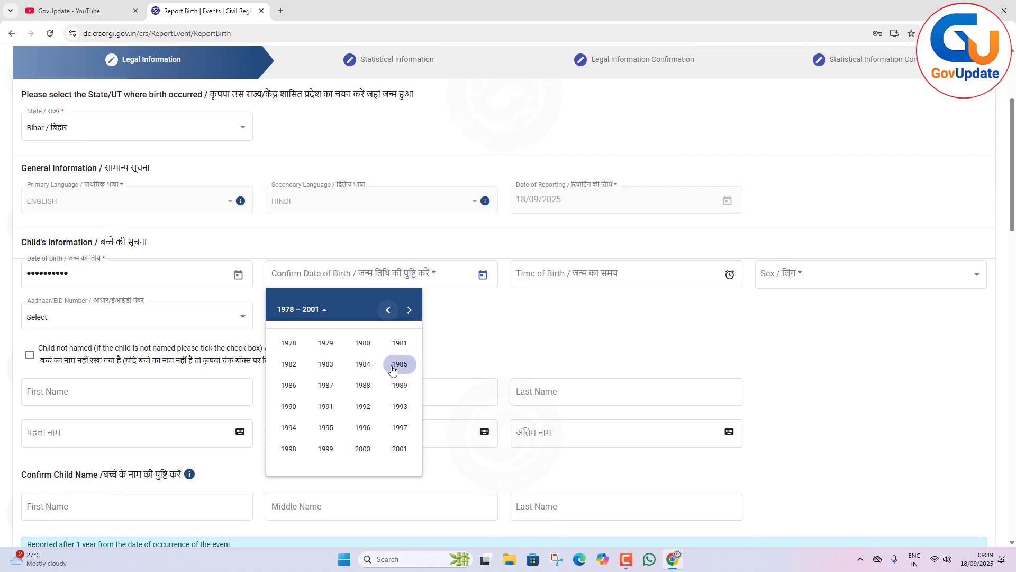
{"action": "left_click", "coordinate": [363, 448]}
{"action": "left_click", "coordinate": [289, 364]}
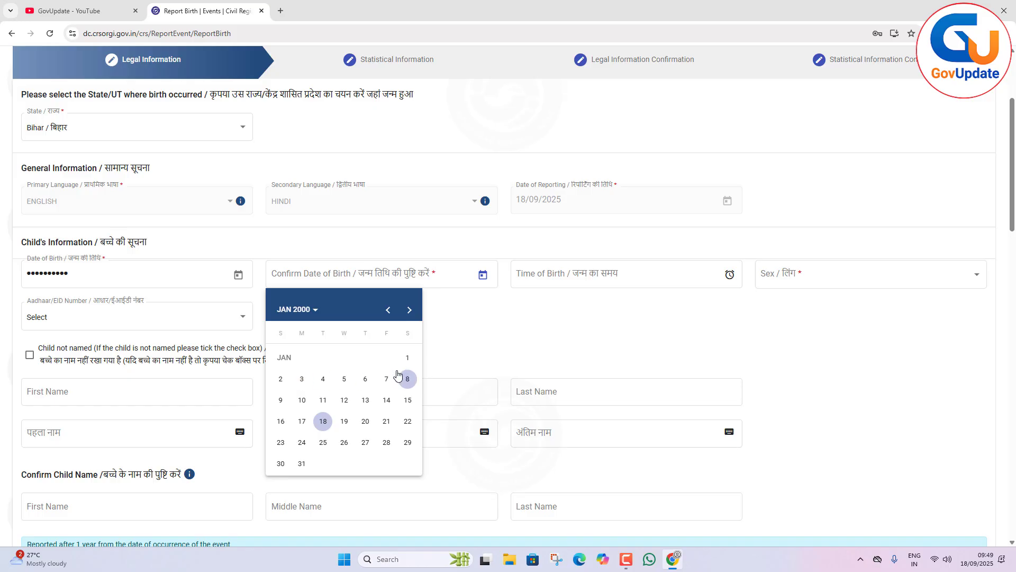
{"action": "left_click", "coordinate": [408, 358]}
Leave the time of birth blank and set the child's sex to Male.
{"action": "left_click", "coordinate": [590, 272]}
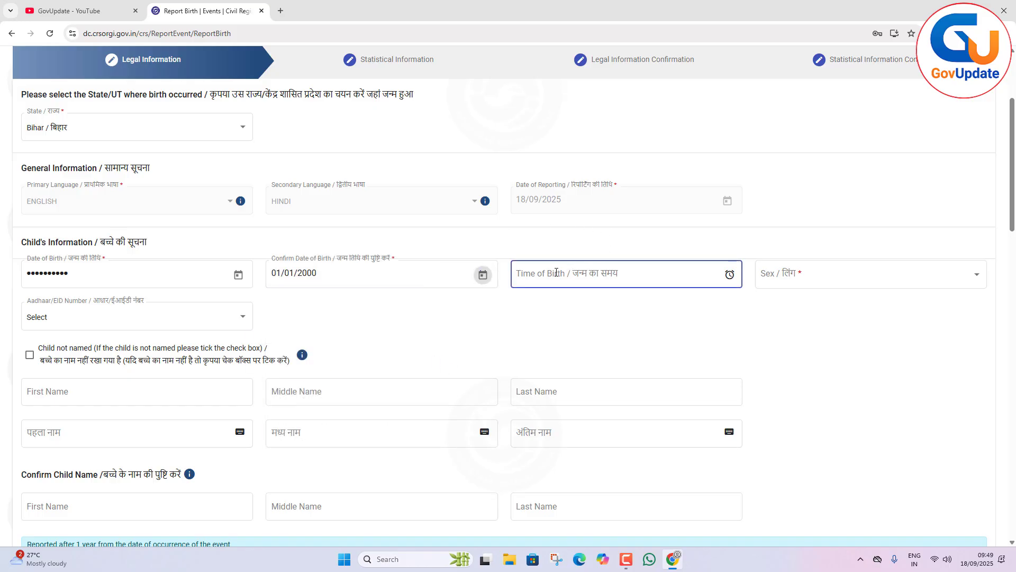
{"action": "left_click", "coordinate": [855, 270]}
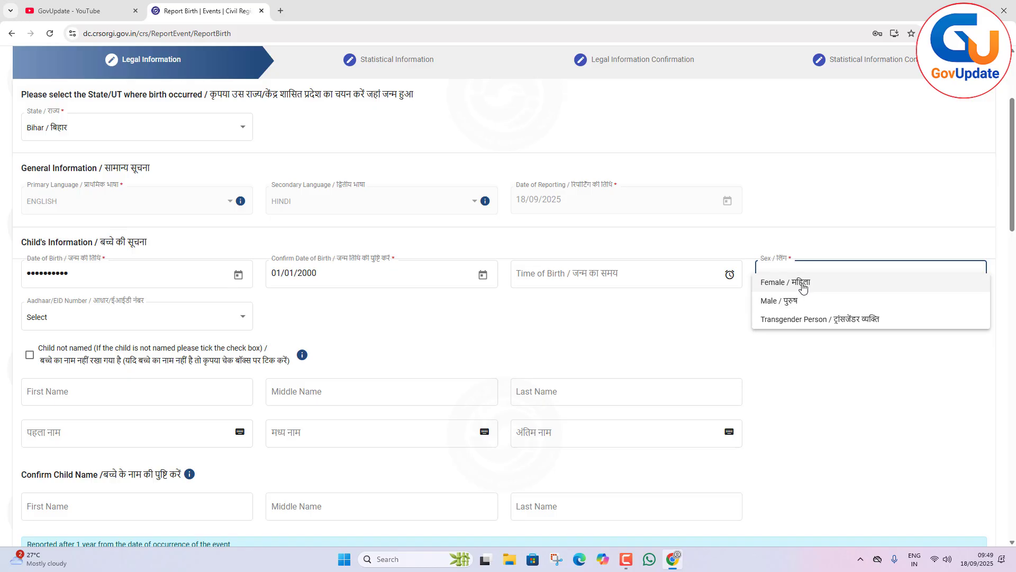
{"action": "left_click", "coordinate": [801, 306]}
{"action": "scroll", "coordinate": [583, 334], "scroll_direction": "down", "scroll_amount": 2}
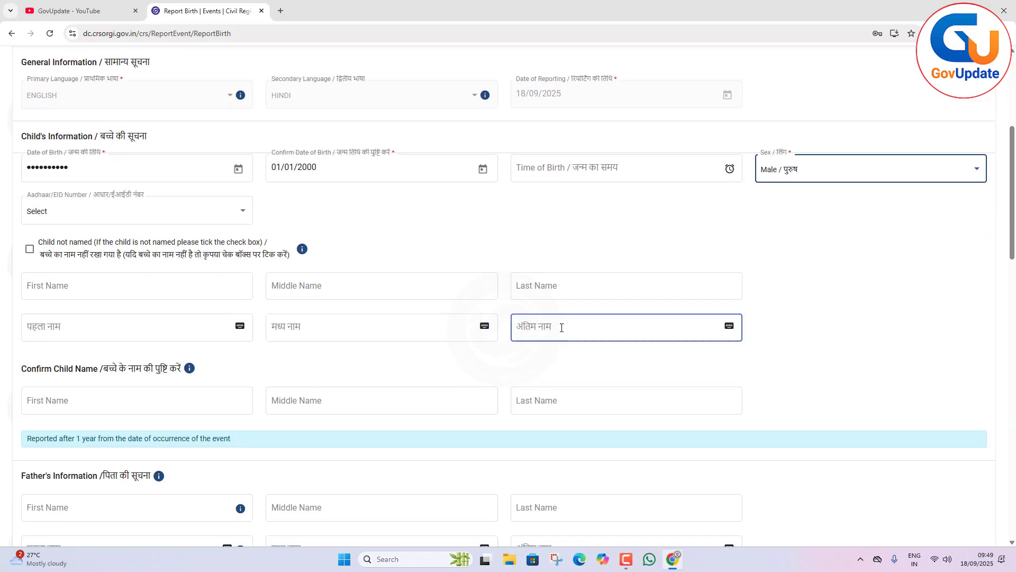
{"action": "left_click", "coordinate": [150, 215]}
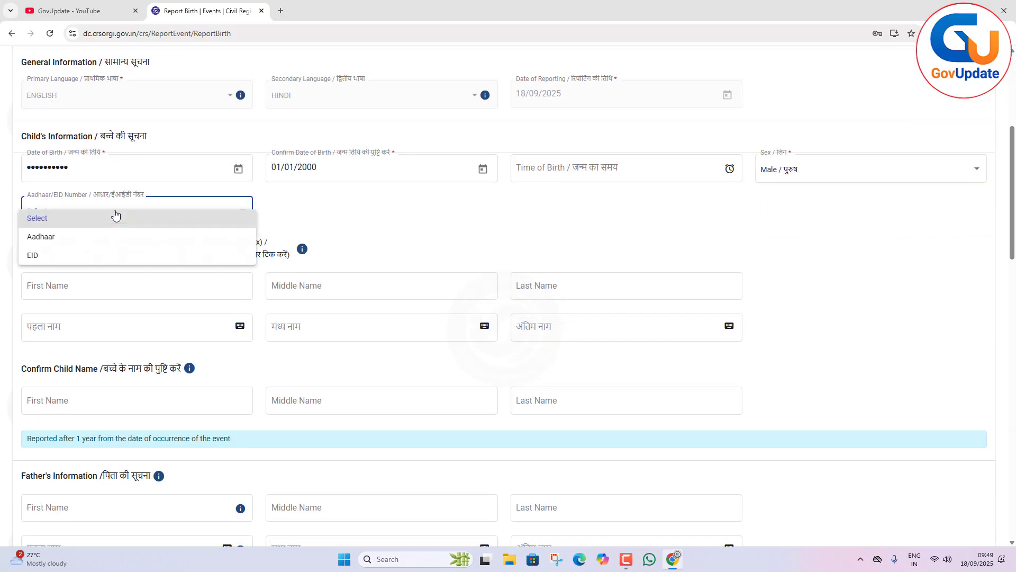
{"action": "left_click", "coordinate": [77, 237]}
{"action": "left_click", "coordinate": [325, 214]}
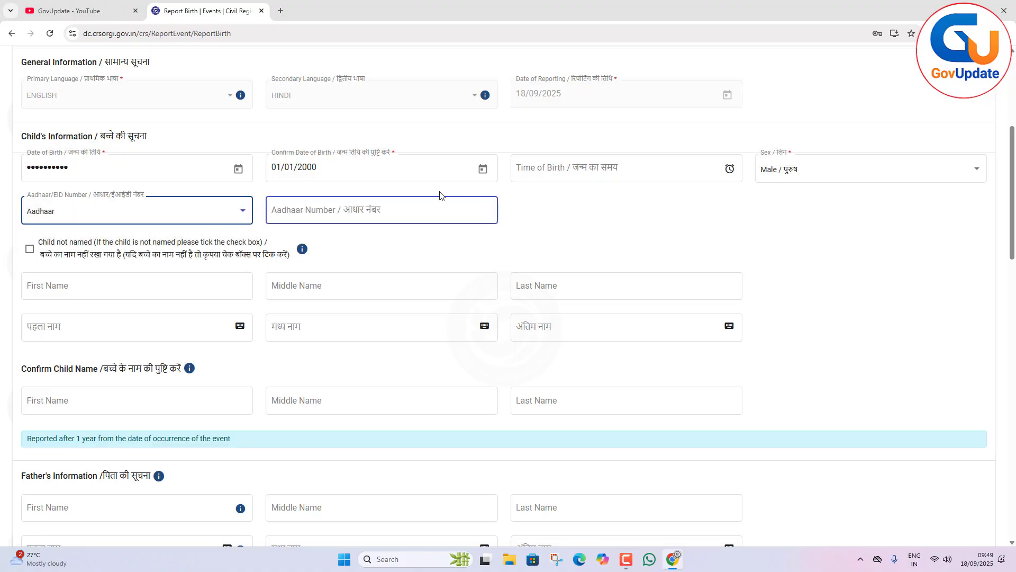
{"action": "left_click", "coordinate": [196, 211]}
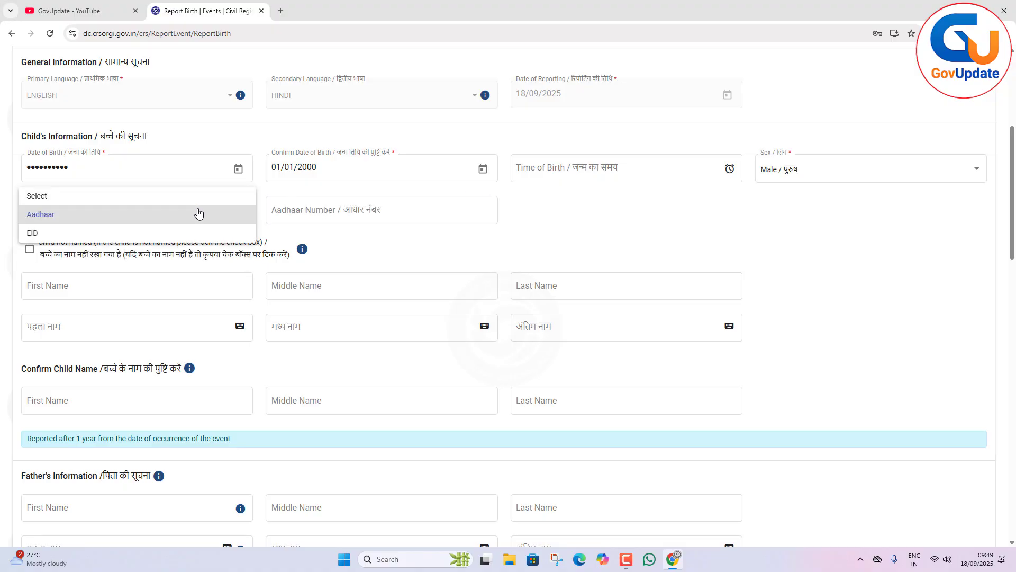
{"action": "left_click", "coordinate": [22, 196]}
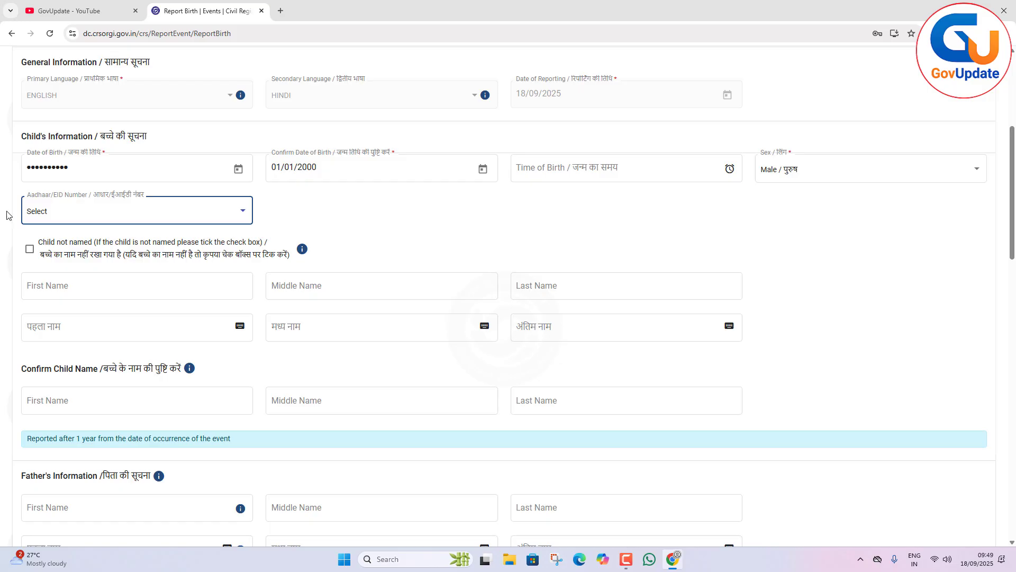
Enter the child's first name in English, fill in its Hindi version, and close the on-screen Hindi keyboard.
{"action": "scroll", "coordinate": [52, 201], "scroll_direction": "down", "scroll_amount": 2}
{"action": "left_click", "coordinate": [51, 179]}
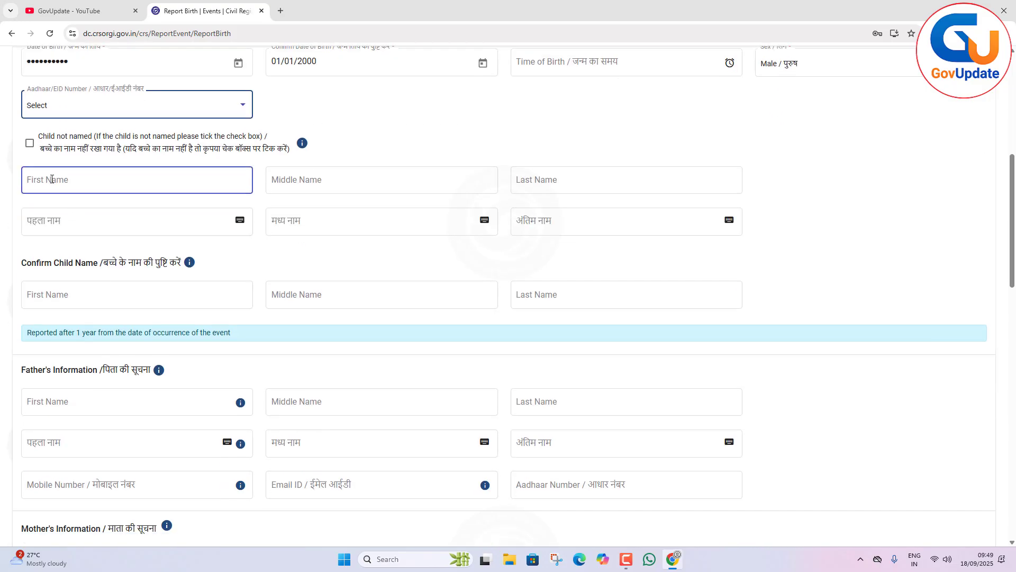
{"action": "left_click", "coordinate": [51, 180]}
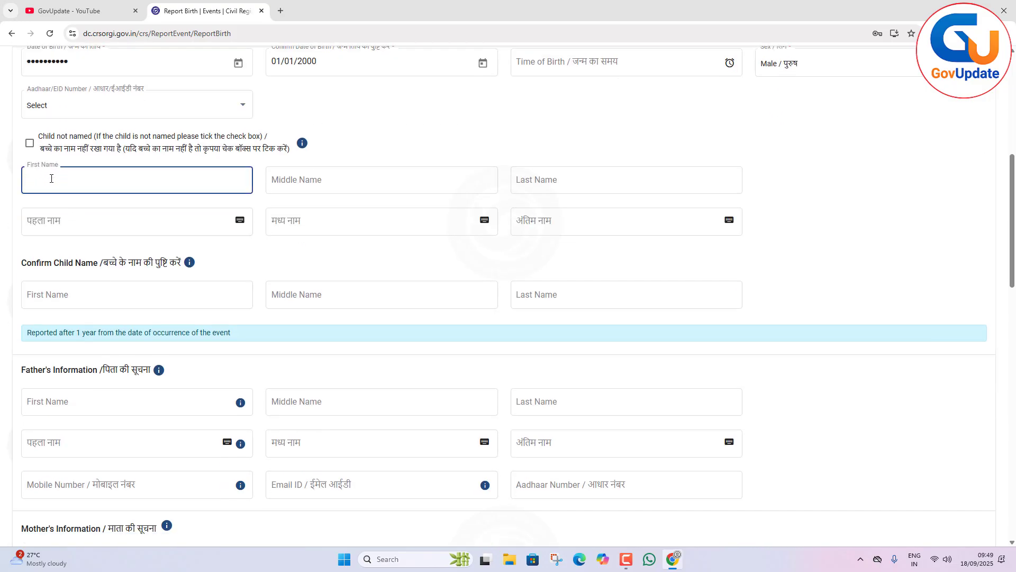
{"action": "type", "text": "SURESH"}
{"action": "left_click", "coordinate": [121, 247]}
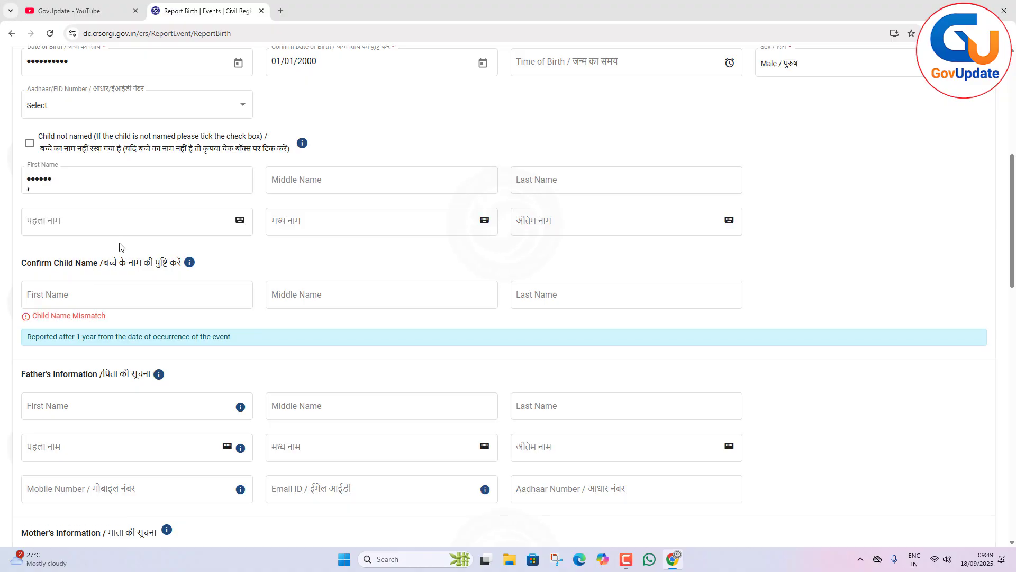
{"action": "left_click", "coordinate": [39, 221]}
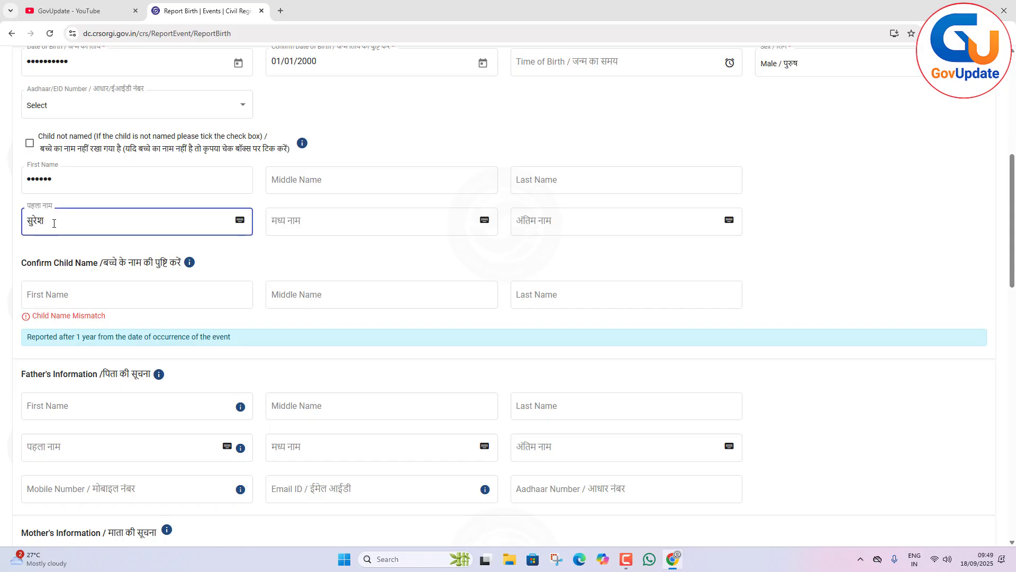
{"action": "left_click", "coordinate": [240, 221]}
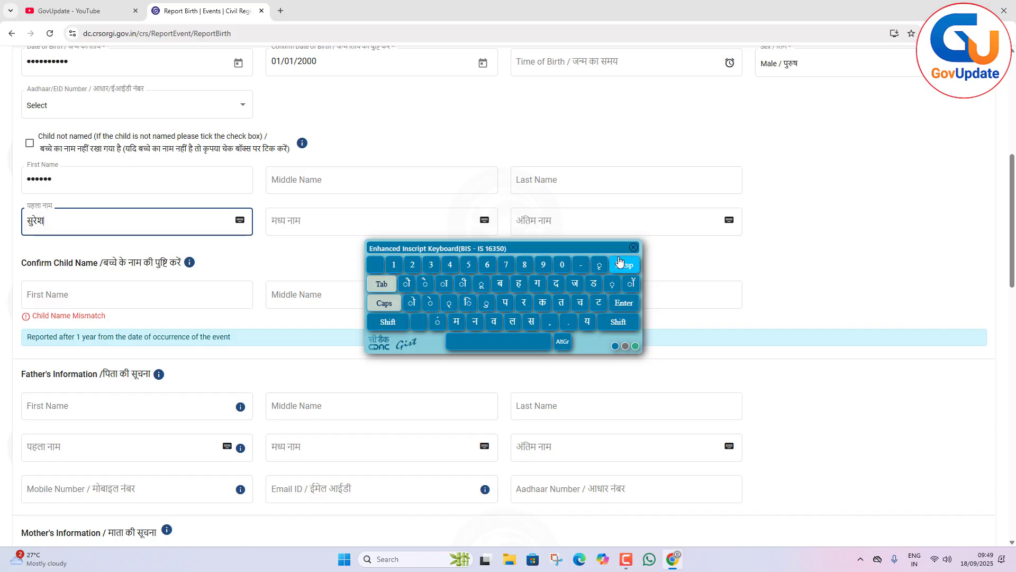
{"action": "left_click", "coordinate": [634, 248]}
Re-enter the child's first name in English in the Confirm Child Name section.
{"action": "left_click", "coordinate": [165, 287]}
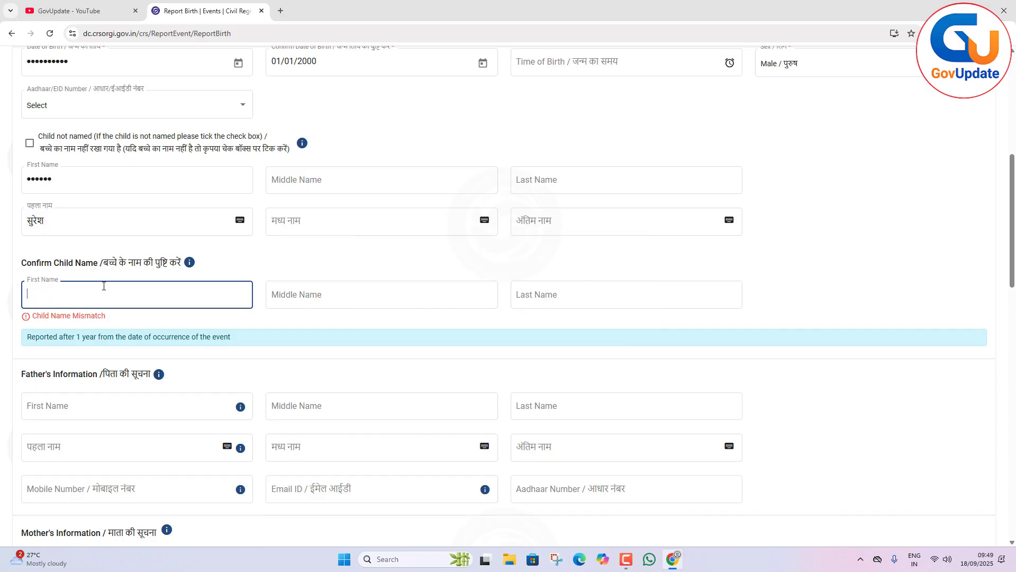
{"action": "type", "text": "SURESH"}
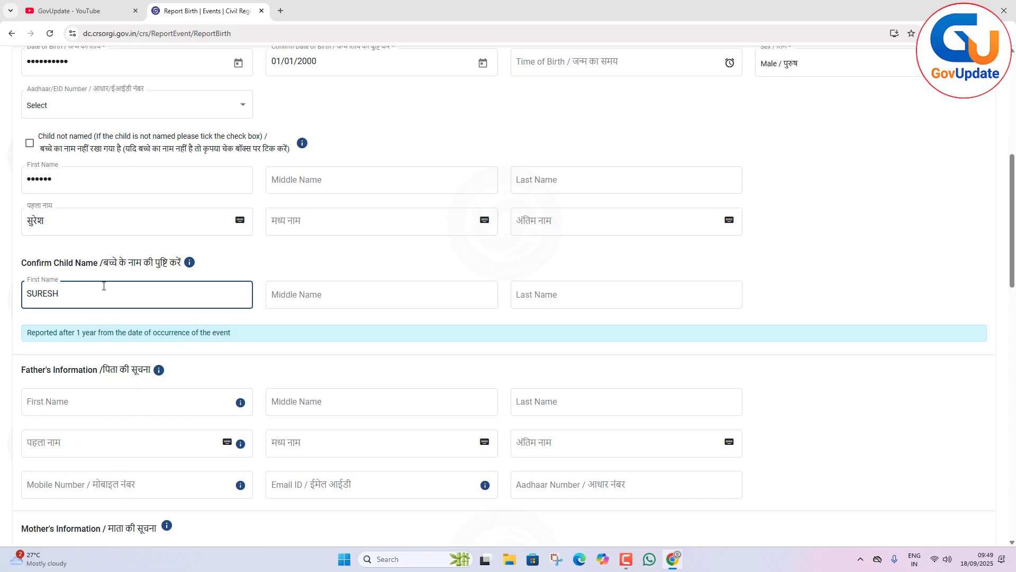
{"action": "left_click", "coordinate": [245, 325]}
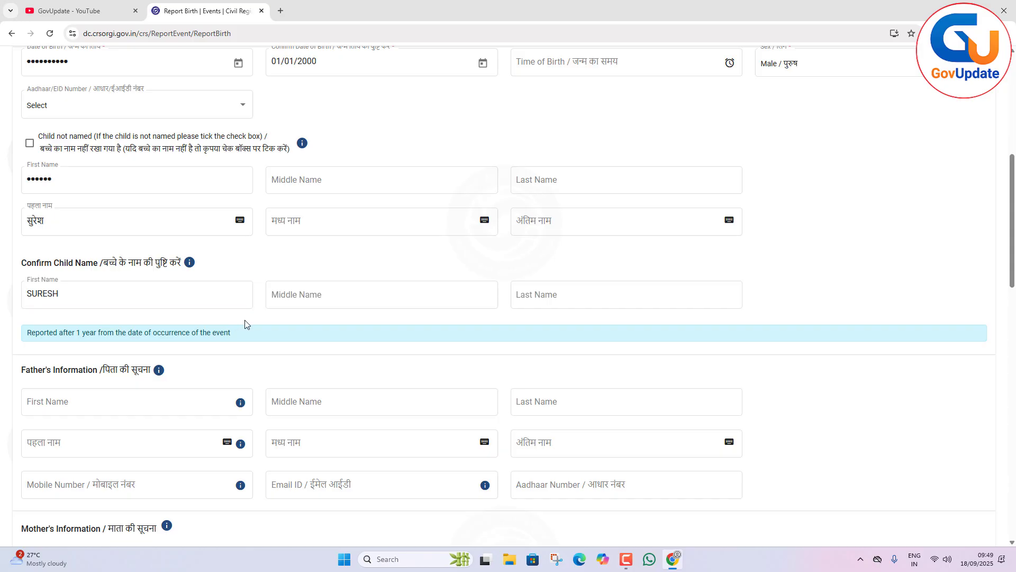
Fill in the father's first name in English and Hindi in the Father's Information section.
{"action": "scroll", "coordinate": [197, 346], "scroll_direction": "down", "scroll_amount": 4}
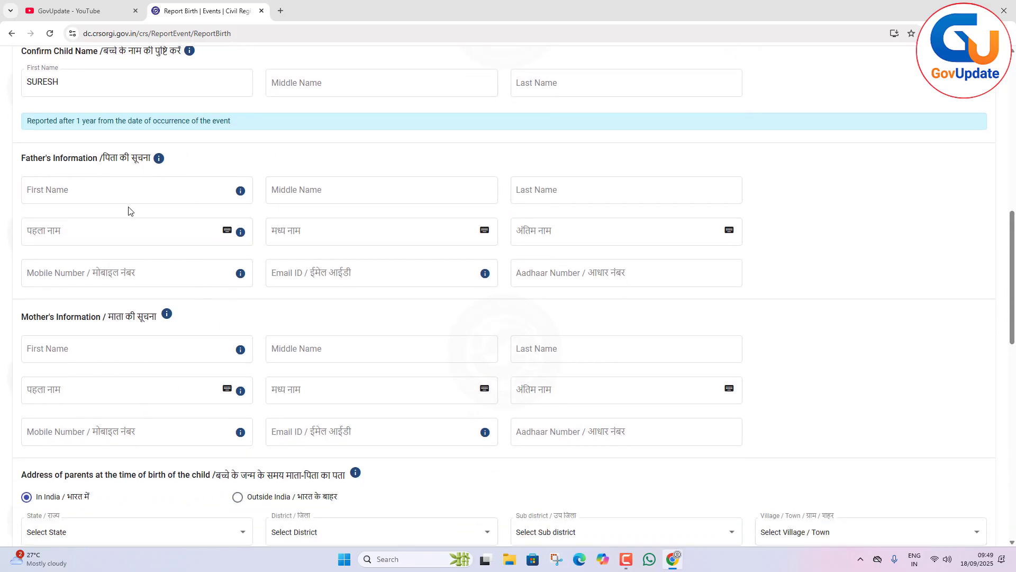
{"action": "left_click", "coordinate": [115, 196]}
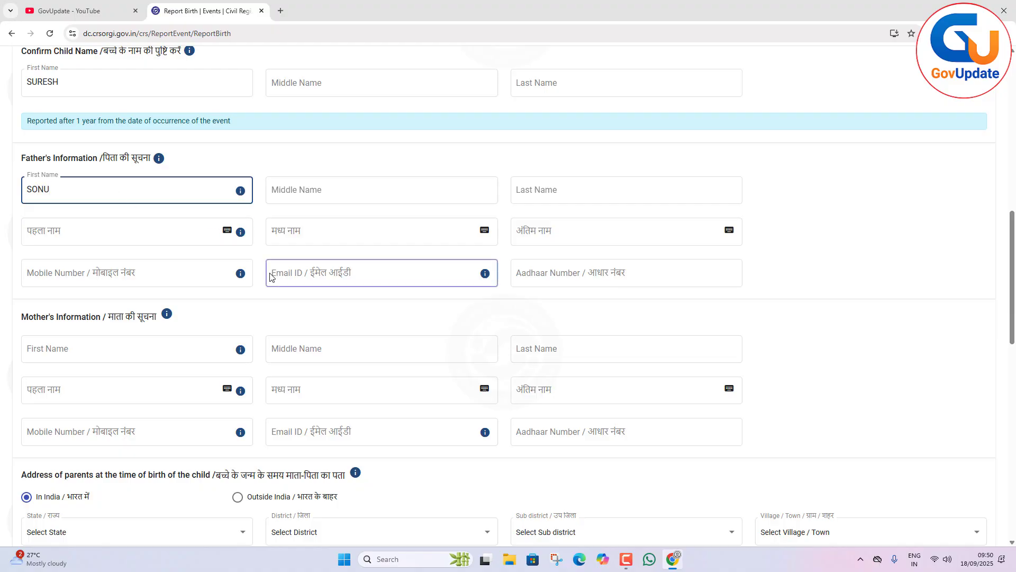
{"action": "left_click", "coordinate": [269, 300]}
{"action": "left_click", "coordinate": [70, 244]}
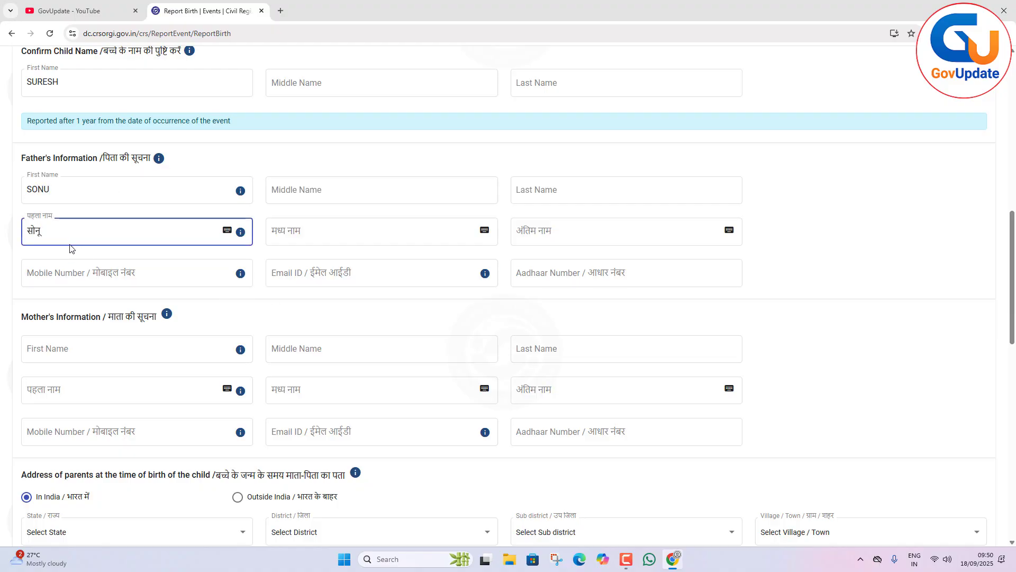
{"action": "left_click", "coordinate": [647, 275]}
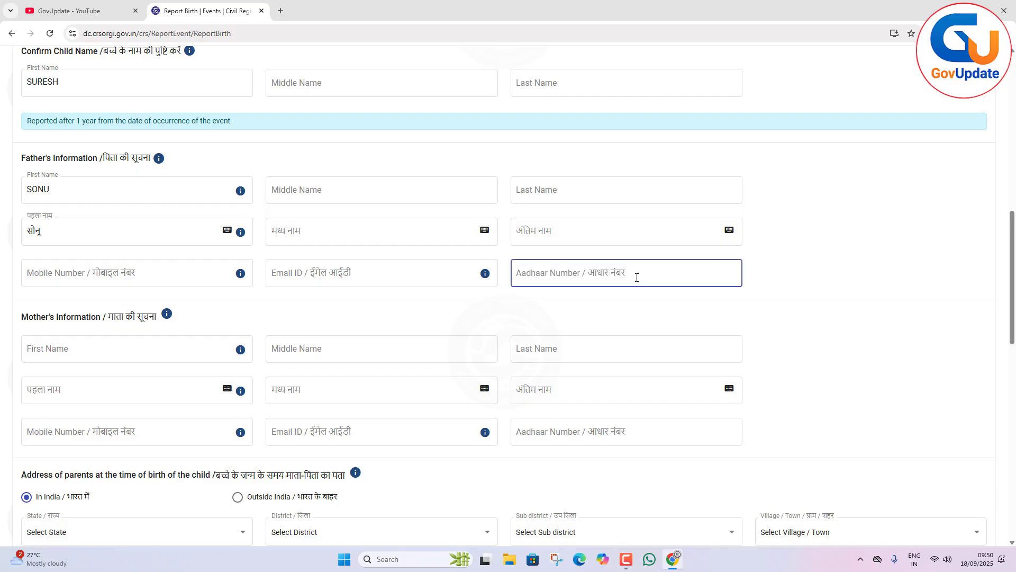
Fill in the mother's first name in English and Hindi in the Mother's Information section.
{"action": "left_click", "coordinate": [106, 345]}
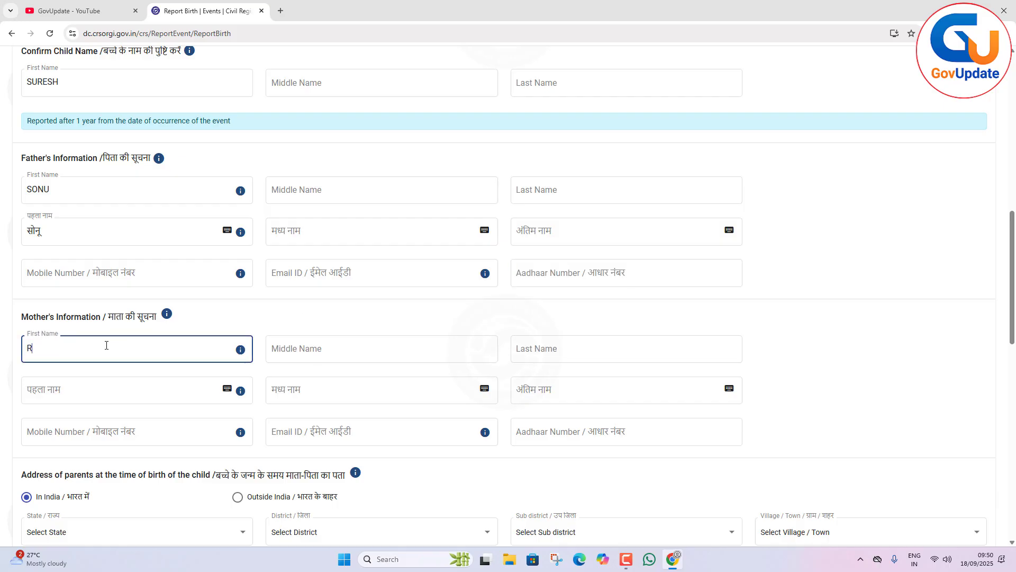
{"action": "left_click", "coordinate": [394, 455]}
{"action": "left_click", "coordinate": [576, 430]}
{"action": "scroll", "coordinate": [556, 426], "scroll_direction": "down", "scroll_amount": 6}
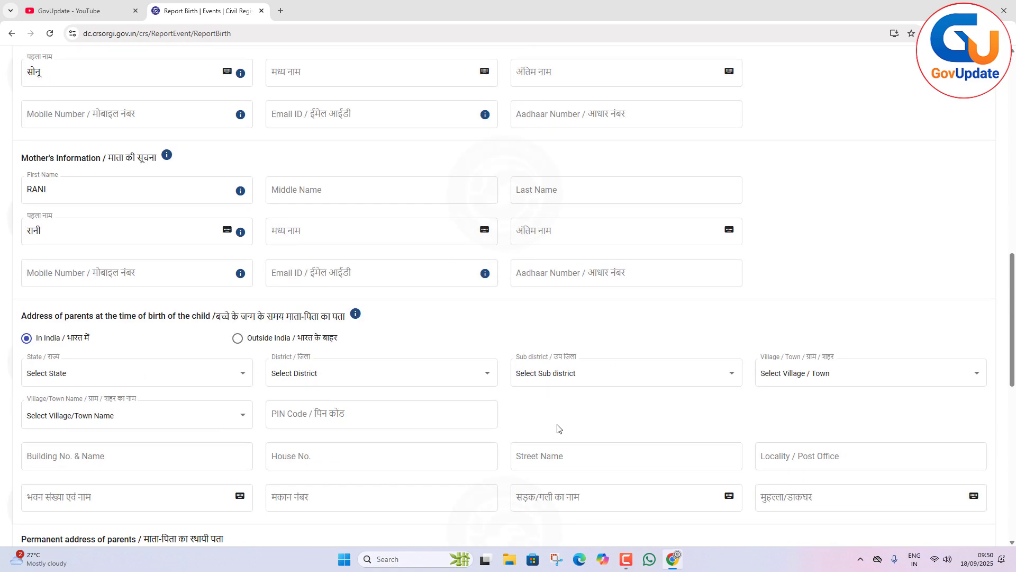
Set the parents' address at the time of birth to state Bihar, district Arwal and sub-district Kaler.
{"action": "left_click", "coordinate": [82, 217]}
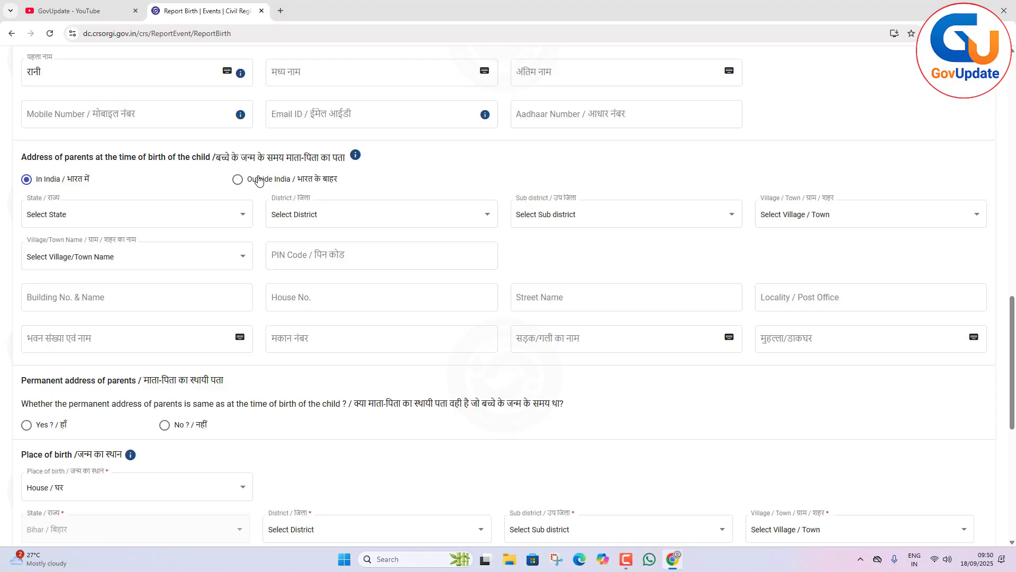
{"action": "left_click", "coordinate": [72, 218]}
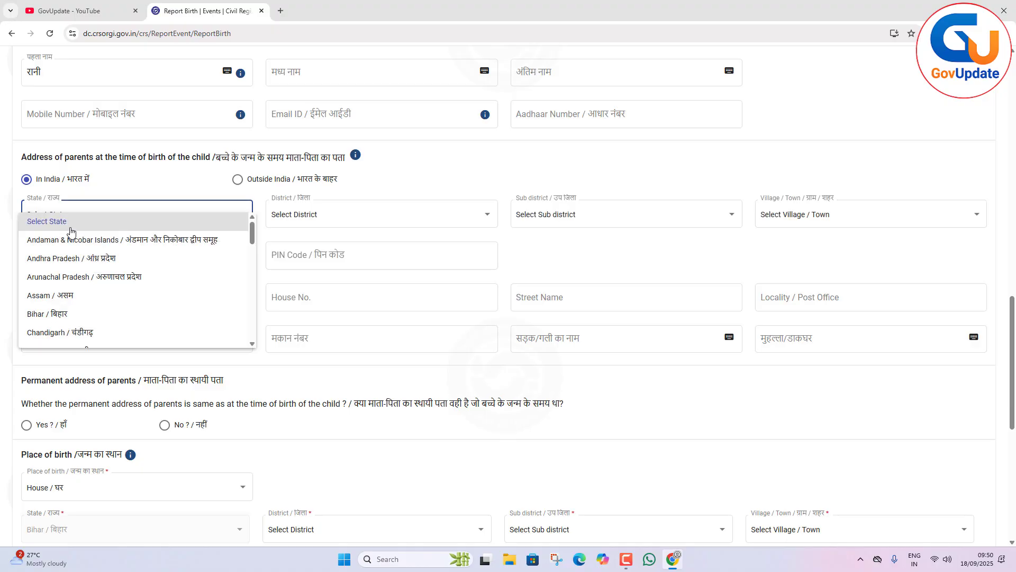
{"action": "left_click", "coordinate": [73, 314]}
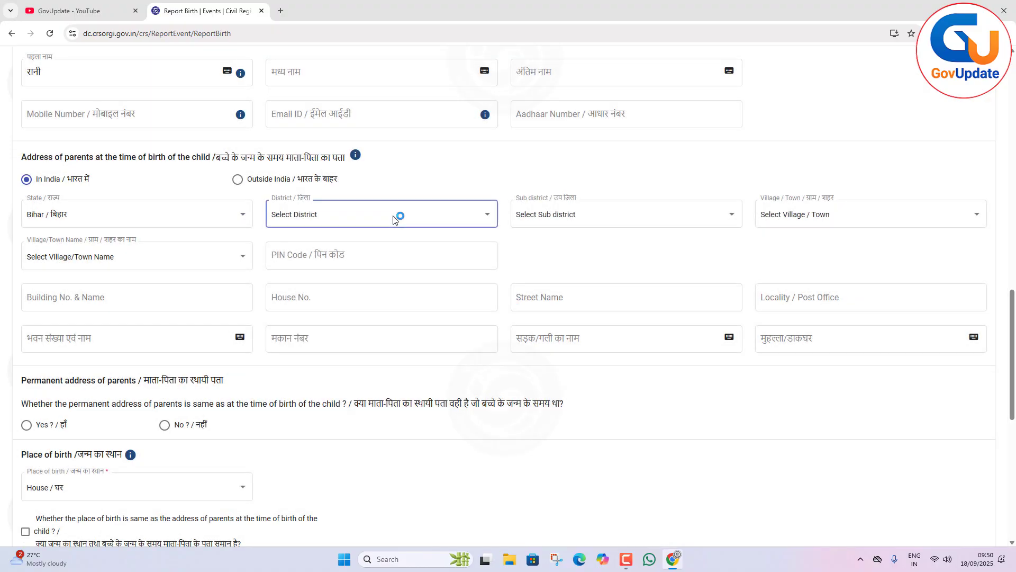
{"action": "left_click", "coordinate": [394, 219]}
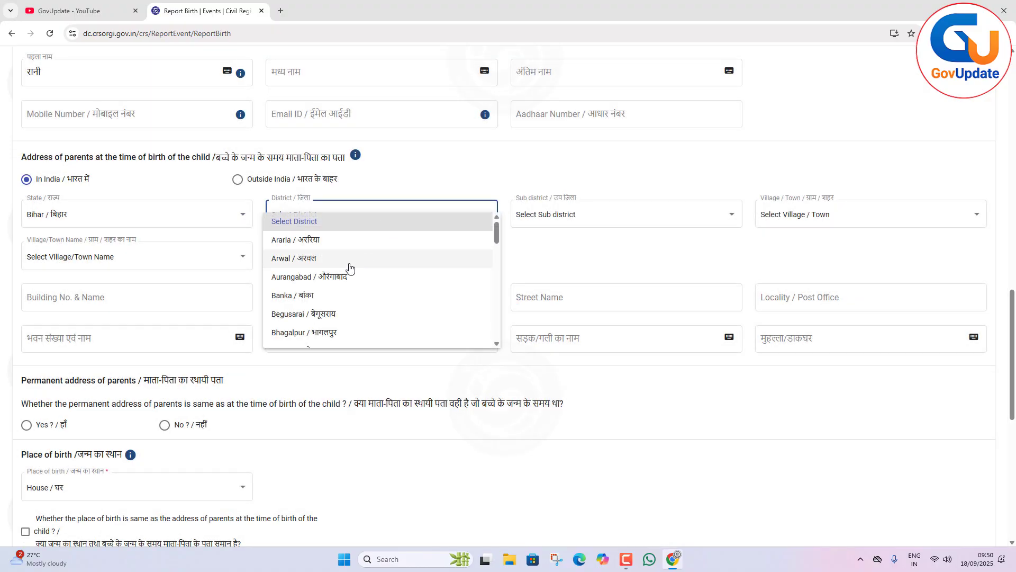
{"action": "left_click", "coordinate": [347, 259]}
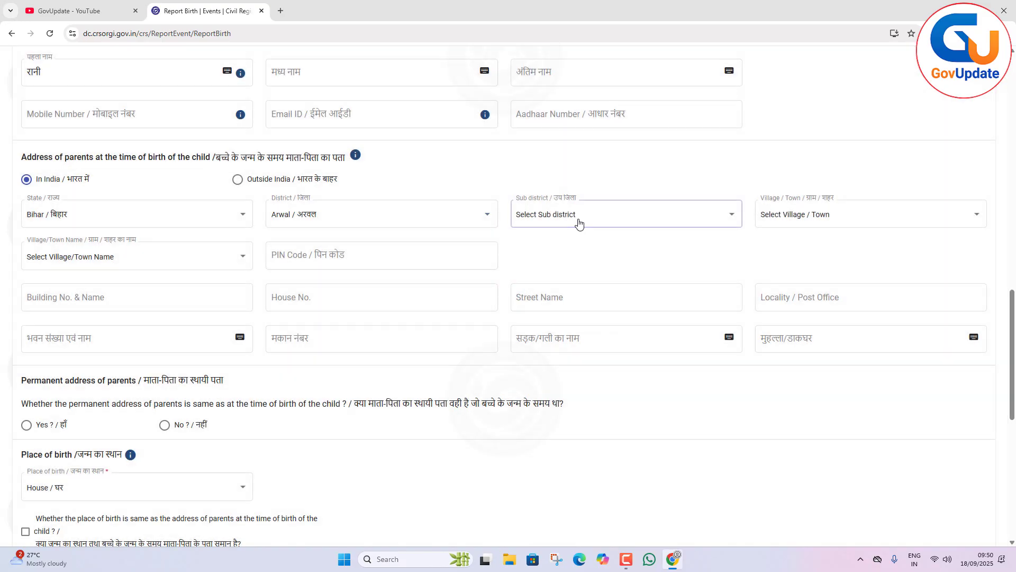
{"action": "left_click", "coordinate": [579, 219]}
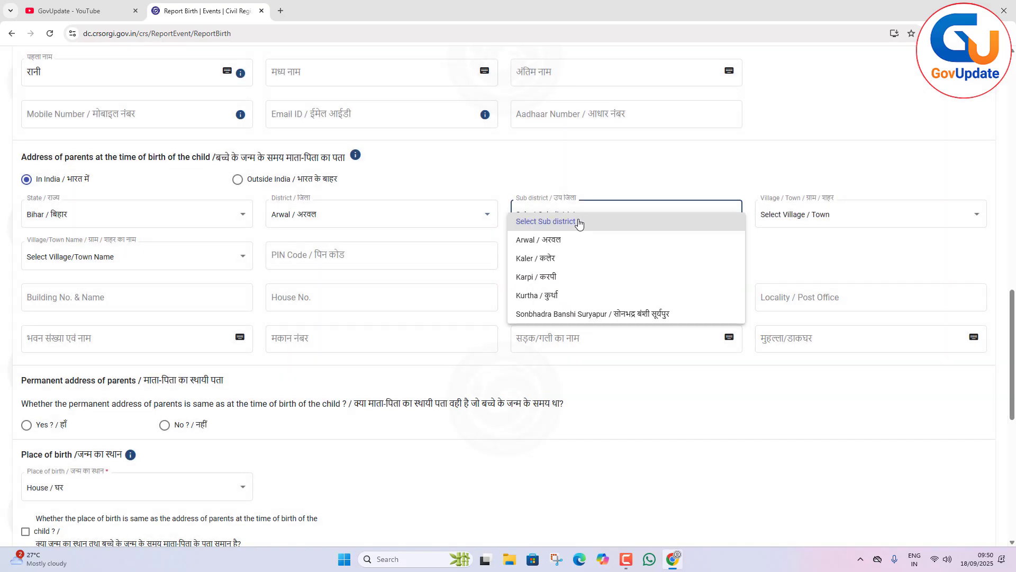
{"action": "left_click", "coordinate": [569, 195]}
Set the locality type of the parents' address to Village and choose Bakhtar as the village name.
{"action": "left_click", "coordinate": [821, 212]}
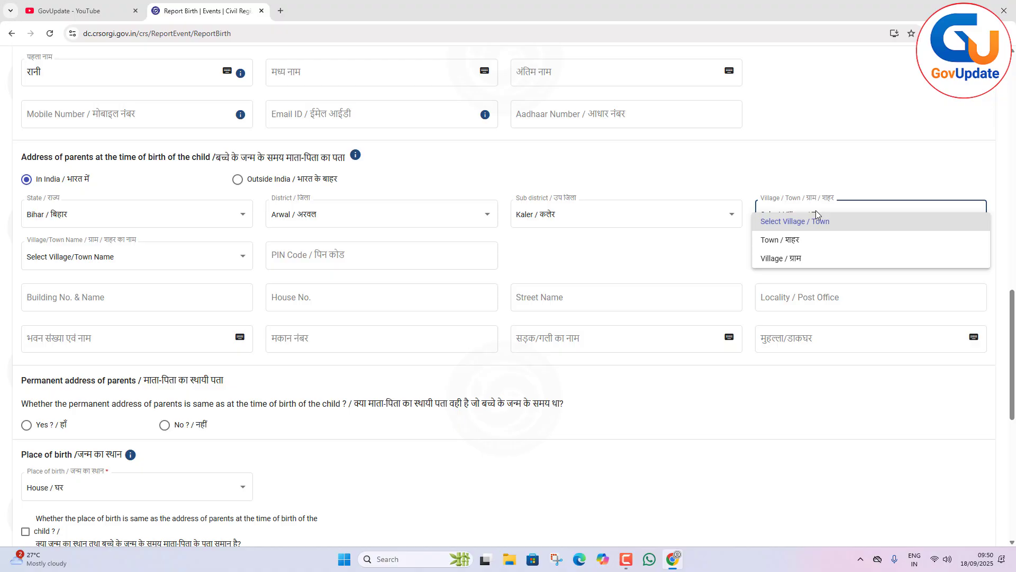
{"action": "left_click", "coordinate": [783, 259]}
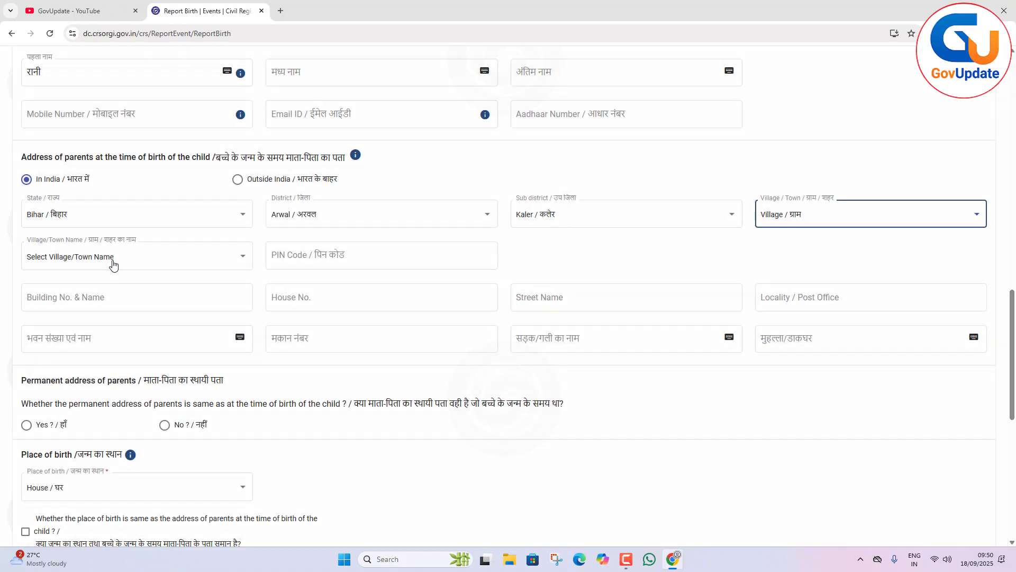
{"action": "left_click", "coordinate": [116, 263]}
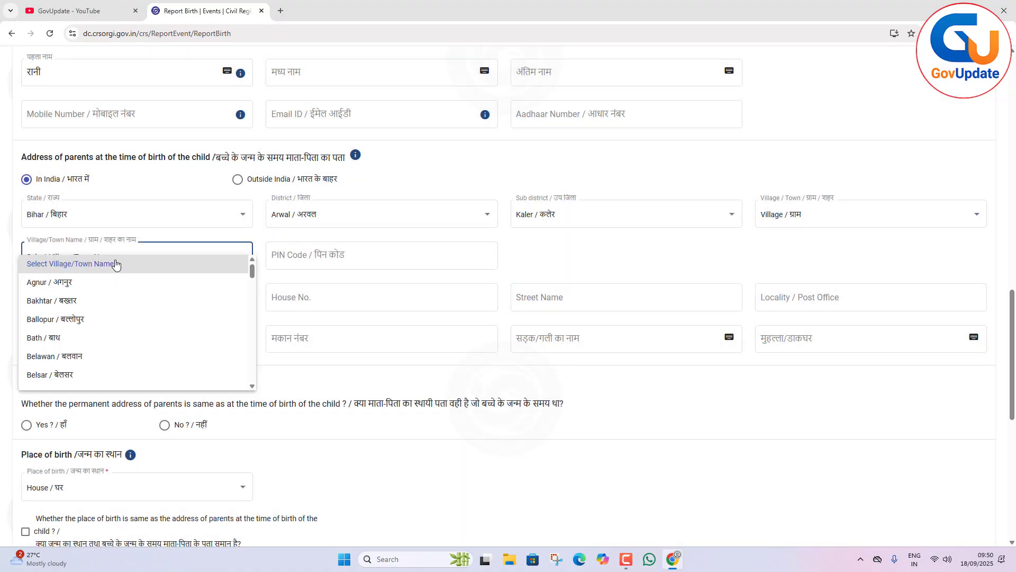
{"action": "left_click", "coordinate": [63, 301]}
Enter the six-digit postal PIN code for the parents' address at the time of birth.
{"action": "left_click", "coordinate": [284, 267]}
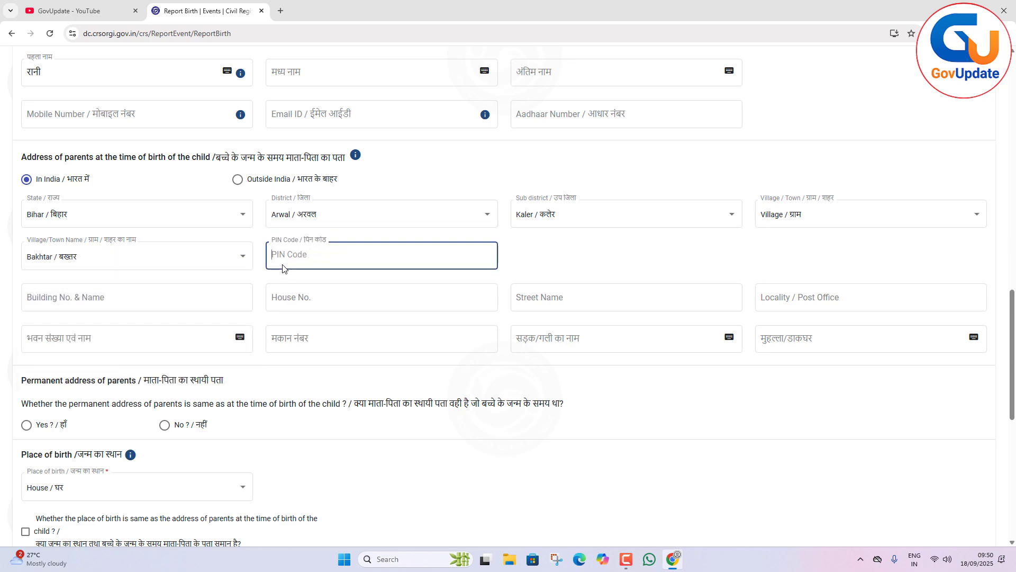
{"action": "type", "text": "2039"}
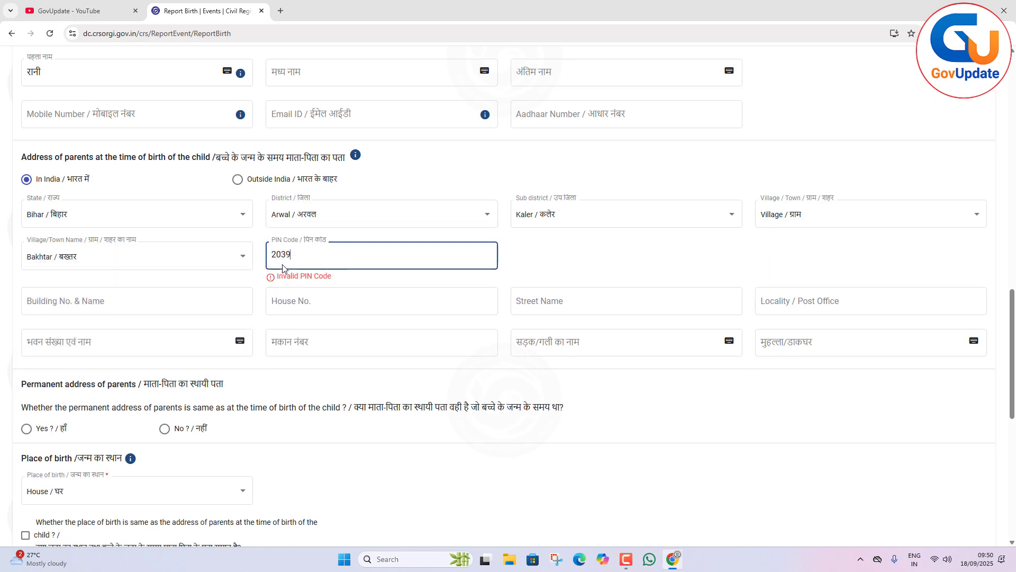
{"action": "type", "text": "20"}
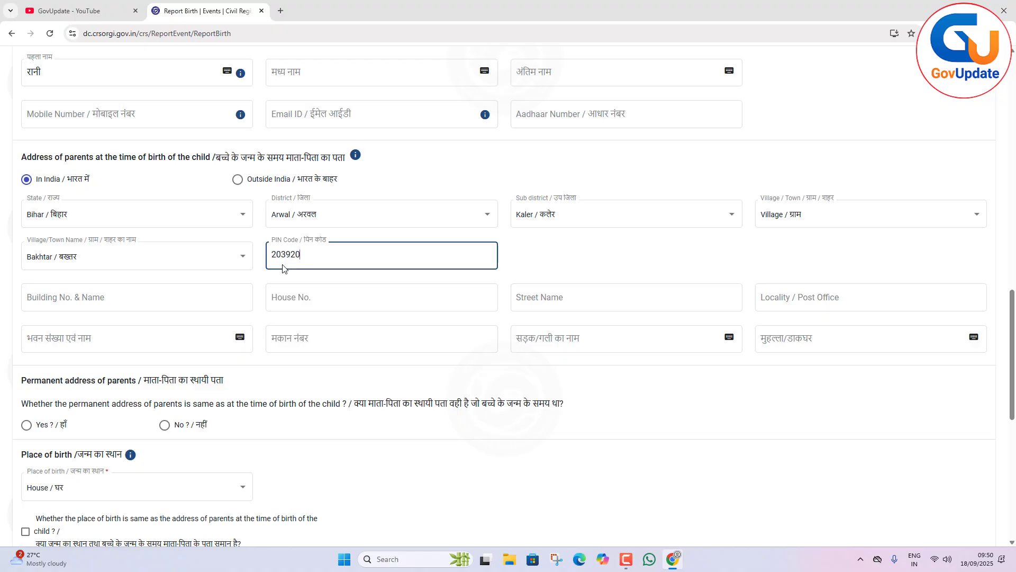
Mark the parents' permanent address as the same as their address at the time of the child's birth.
{"action": "scroll", "coordinate": [349, 248], "scroll_direction": "down", "scroll_amount": 1}
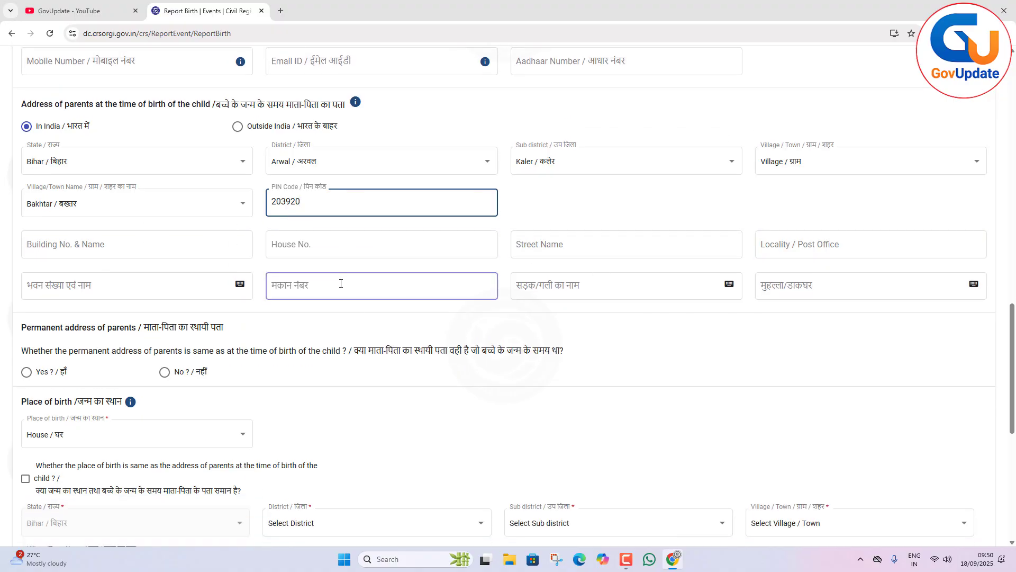
{"action": "scroll", "coordinate": [340, 296], "scroll_direction": "down", "scroll_amount": 2}
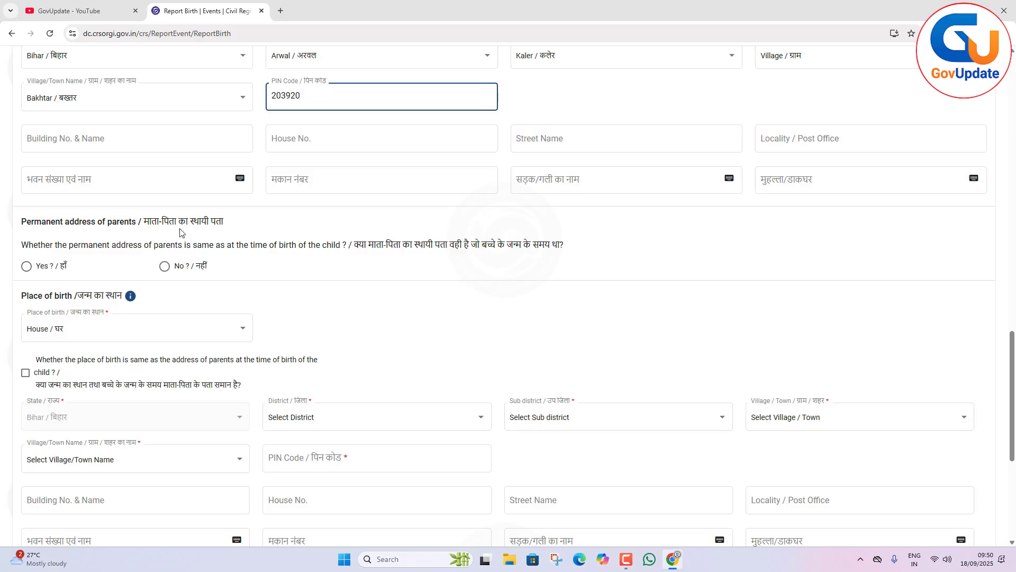
{"action": "scroll", "coordinate": [179, 232], "scroll_direction": "up", "scroll_amount": 3}
{"action": "scroll", "coordinate": [261, 342], "scroll_direction": "down", "scroll_amount": 3}
{"action": "left_click", "coordinate": [30, 265]}
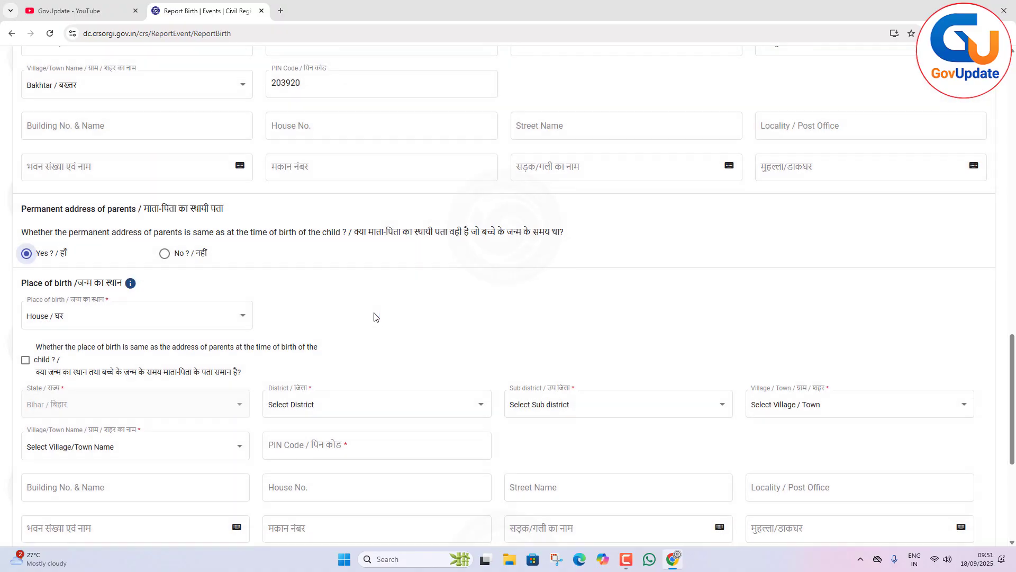
Choose House as the place of birth and mark it as the same as the parents' address at the time of birth.
{"action": "scroll", "coordinate": [376, 317], "scroll_direction": "down", "scroll_amount": 3}
{"action": "left_click", "coordinate": [201, 170]}
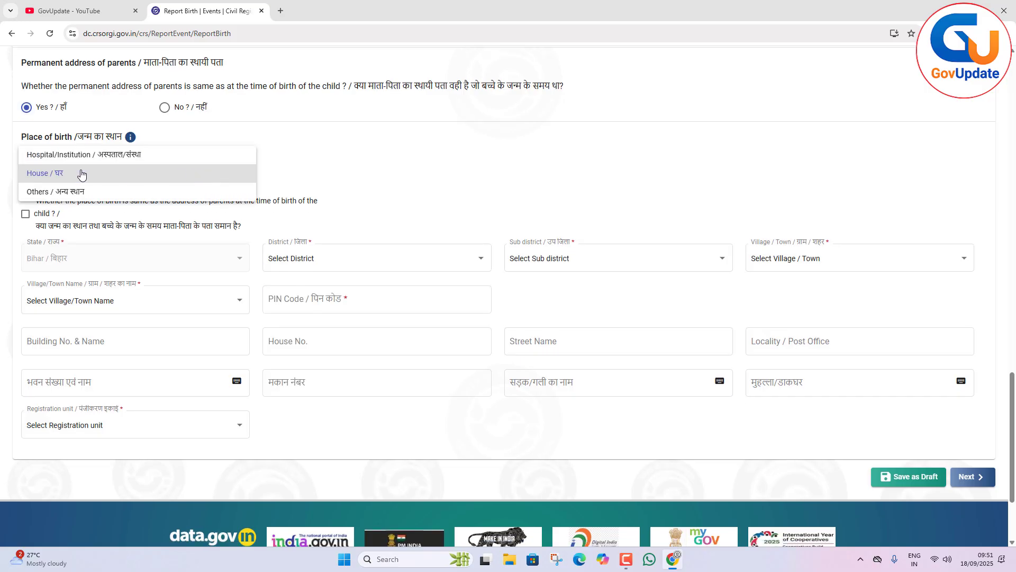
{"action": "left_click", "coordinate": [49, 176]}
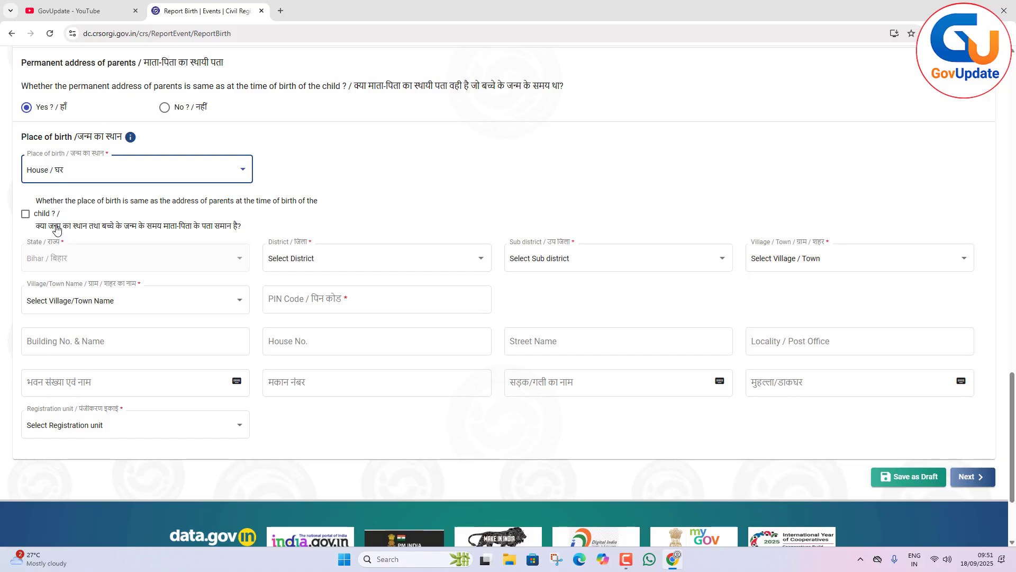
{"action": "left_click", "coordinate": [25, 213]}
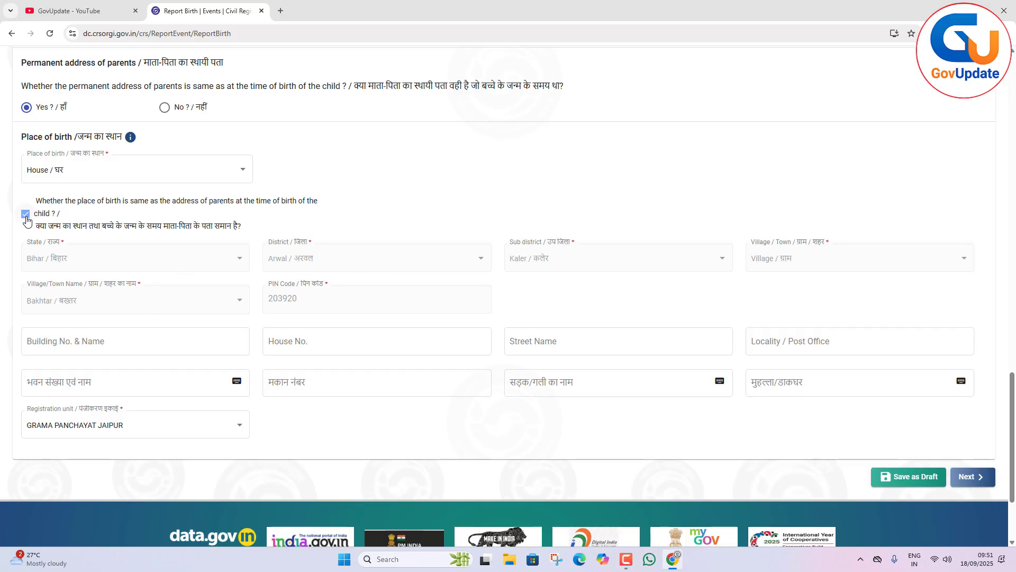
Proceed to the Statistical Information page and copy the mother's residence from the parents' address at the time of birth.
{"action": "scroll", "coordinate": [352, 263], "scroll_direction": "down", "scroll_amount": 3}
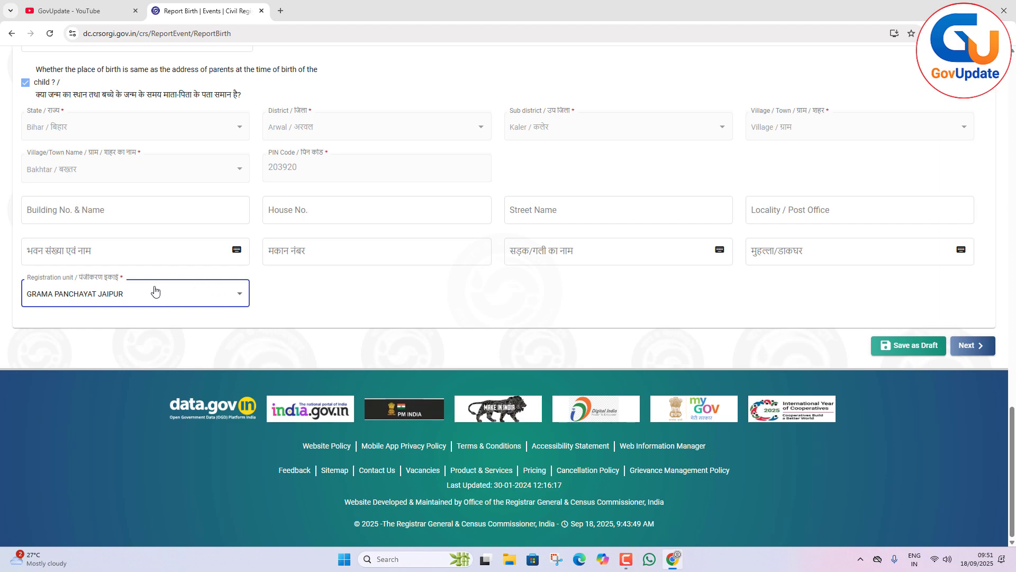
{"action": "left_click", "coordinate": [973, 347]}
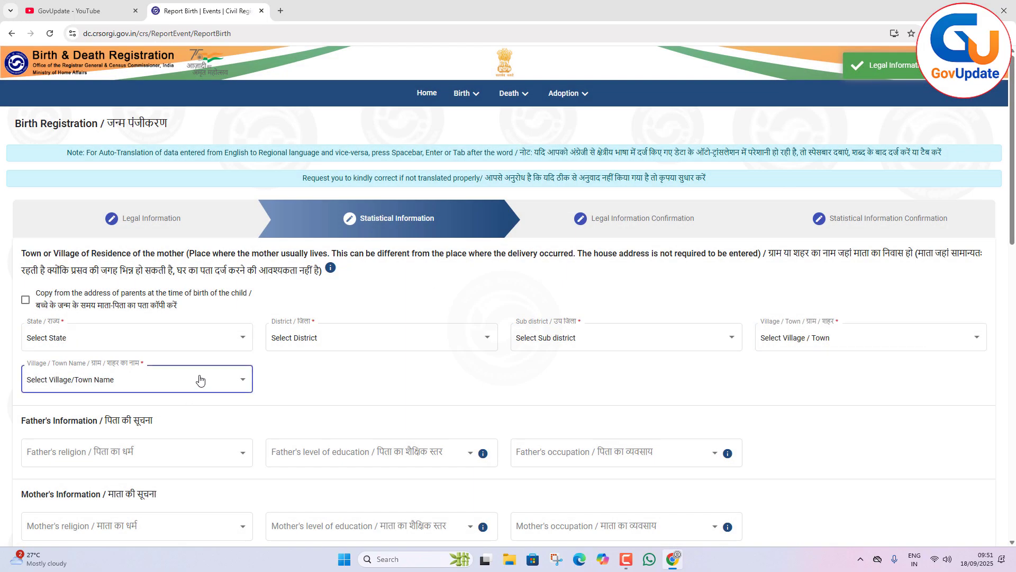
{"action": "left_click", "coordinate": [25, 301]}
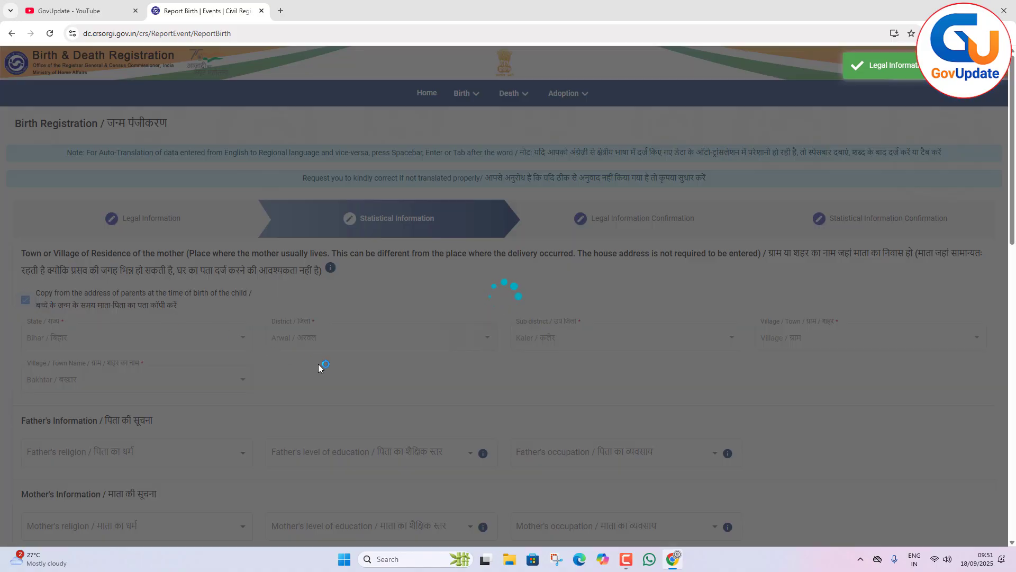
Set the father's religion to Hindu, level of education to ITI and occupation to Employer.
{"action": "scroll", "coordinate": [439, 322], "scroll_direction": "down", "scroll_amount": 5}
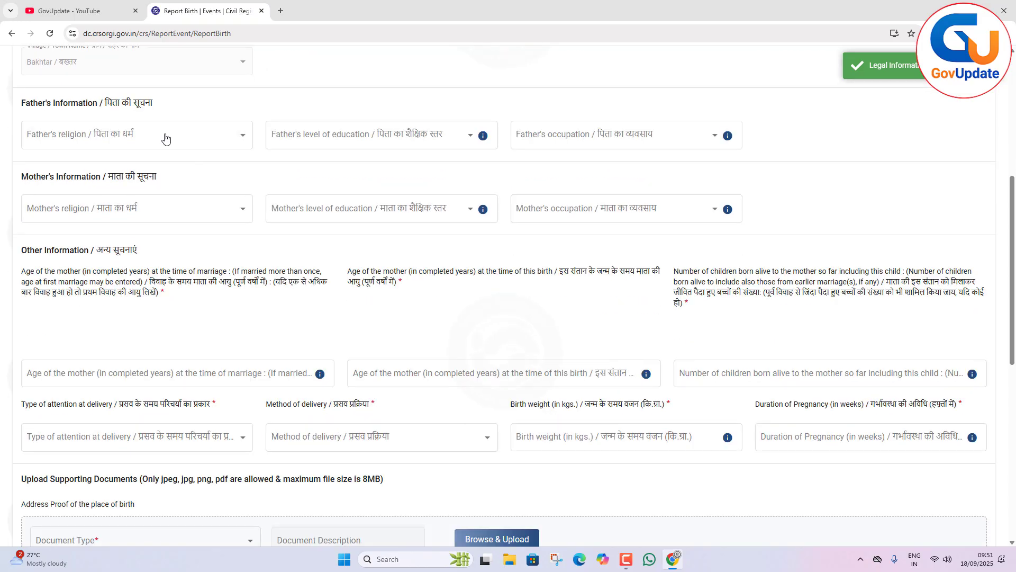
{"action": "left_click", "coordinate": [159, 133]}
{"action": "left_click", "coordinate": [65, 149]}
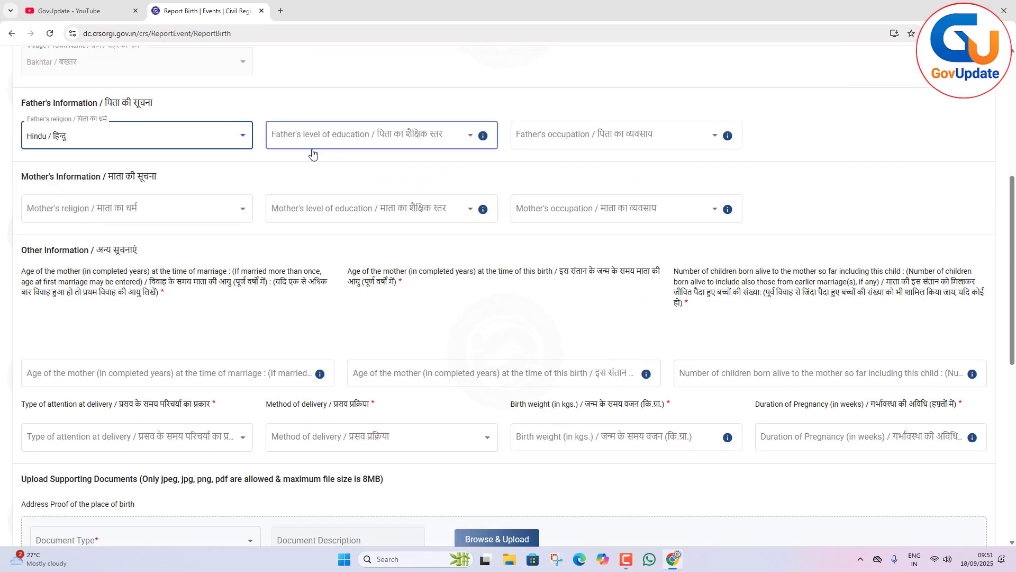
{"action": "left_click", "coordinate": [323, 142]}
{"action": "scroll", "coordinate": [335, 213], "scroll_direction": "down", "scroll_amount": 3}
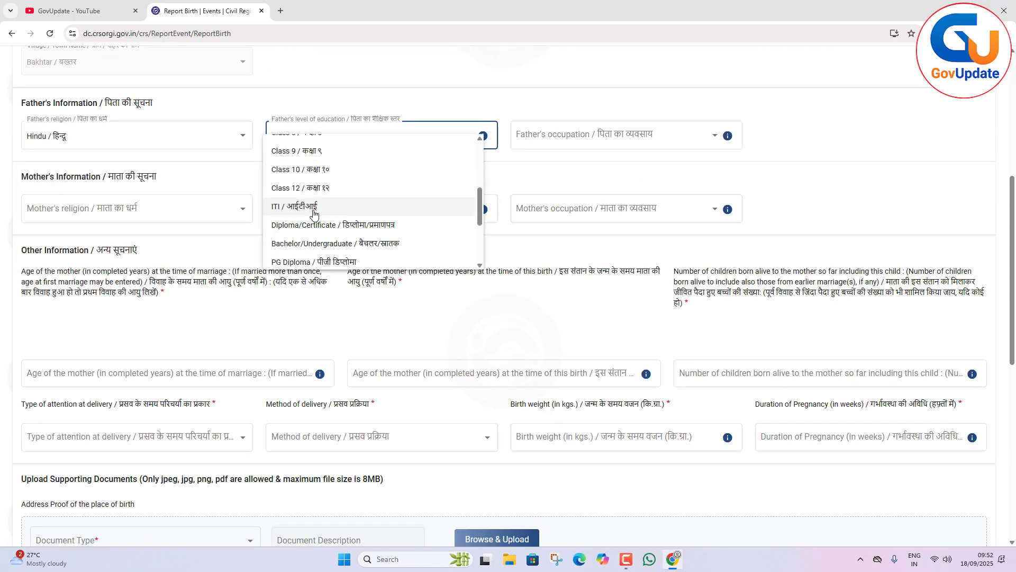
{"action": "left_click", "coordinate": [338, 209]}
{"action": "left_click", "coordinate": [591, 136]}
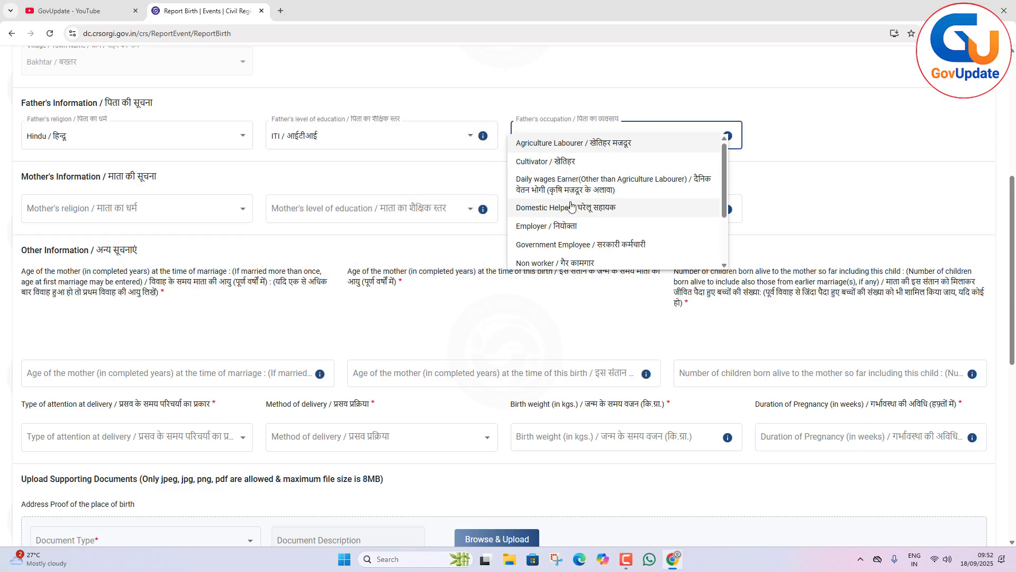
{"action": "left_click", "coordinate": [548, 226]}
Set the mother's religion to Hindu, level of education to Class 1 and occupation to Domestic Helper.
{"action": "left_click", "coordinate": [125, 211]}
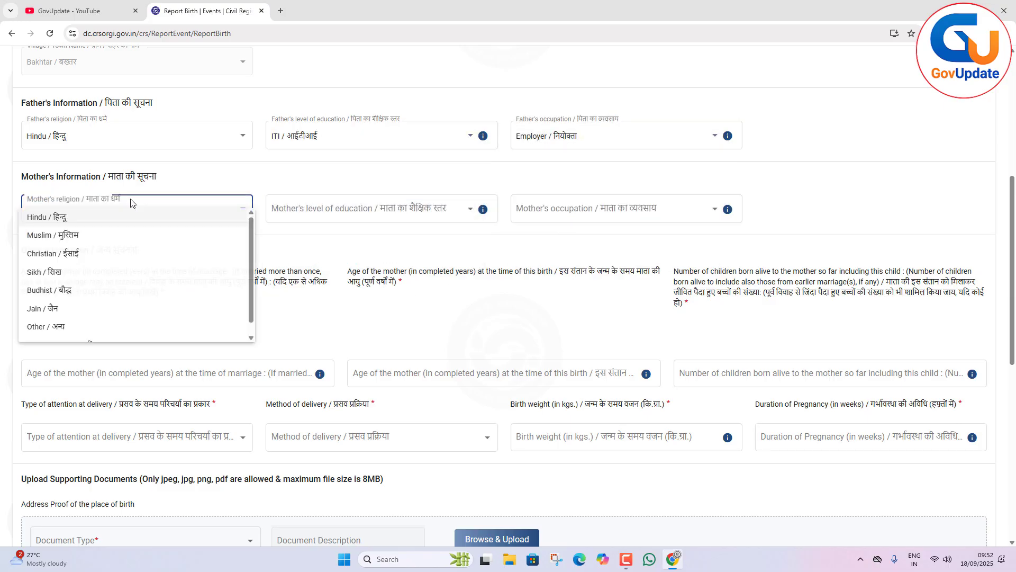
{"action": "left_click", "coordinate": [130, 214]}
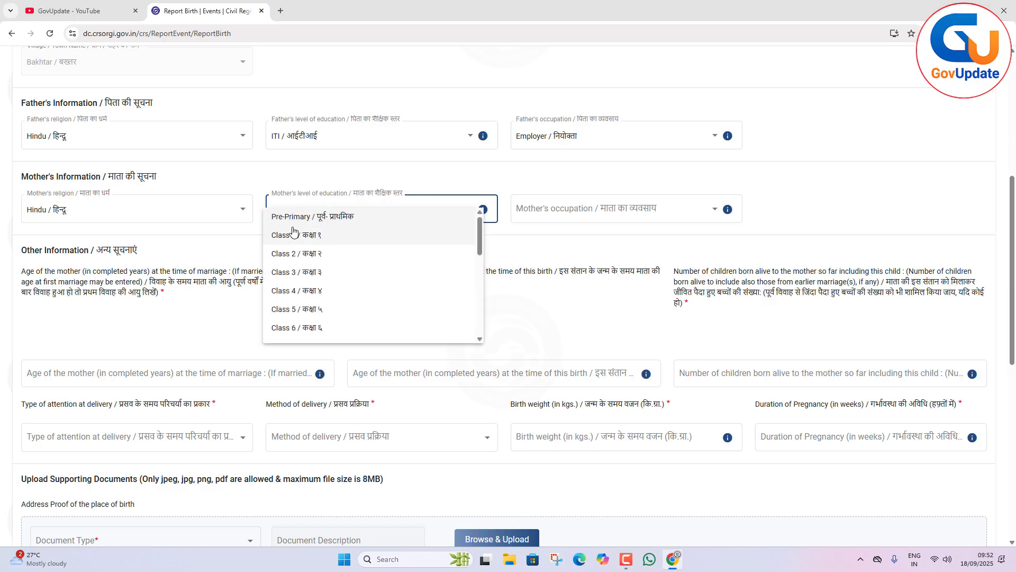
{"action": "left_click", "coordinate": [286, 234]}
{"action": "left_click", "coordinate": [595, 218]}
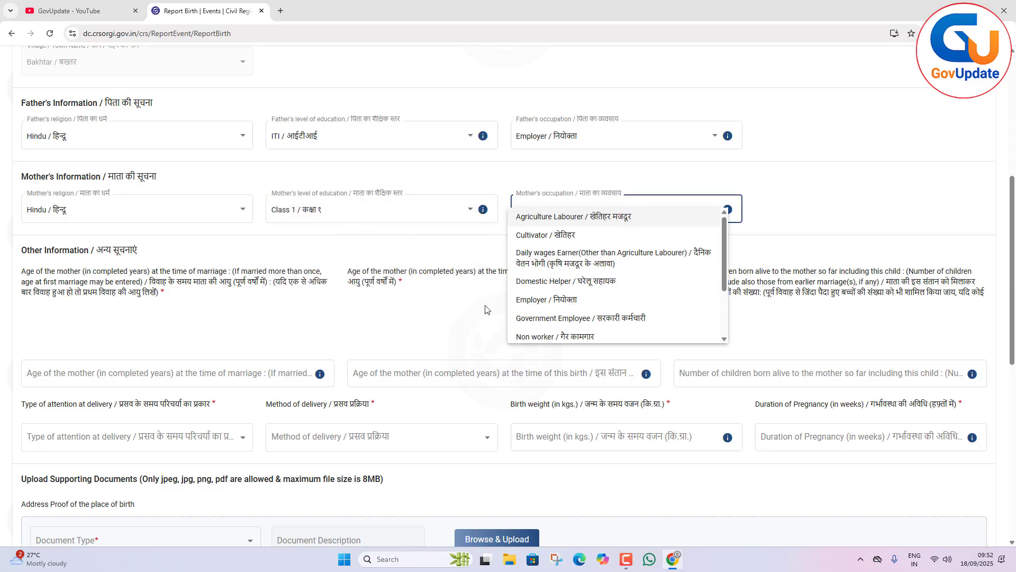
{"action": "left_click", "coordinate": [587, 282]}
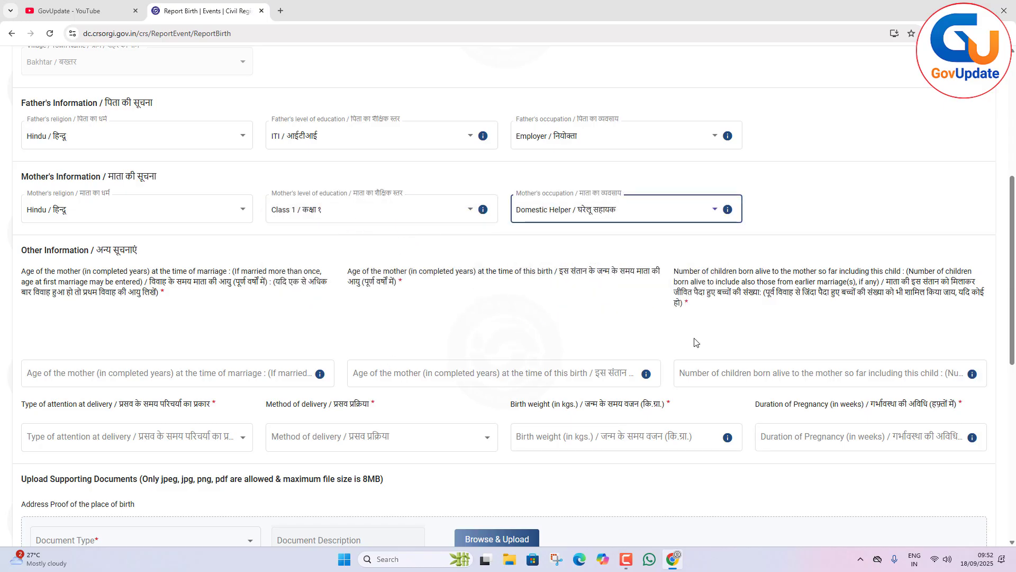
Enter the mother's age as 22 at marriage and 25 at this birth, with 1 child born alive so far.
{"action": "scroll", "coordinate": [695, 342], "scroll_direction": "down", "scroll_amount": 1}
{"action": "left_click", "coordinate": [251, 312]}
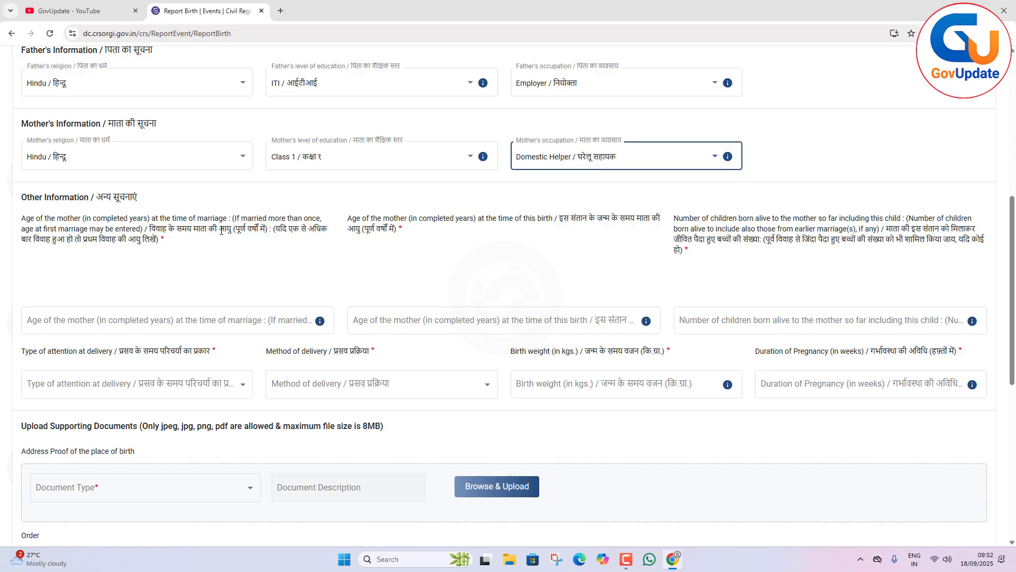
{"action": "left_click", "coordinate": [97, 325]}
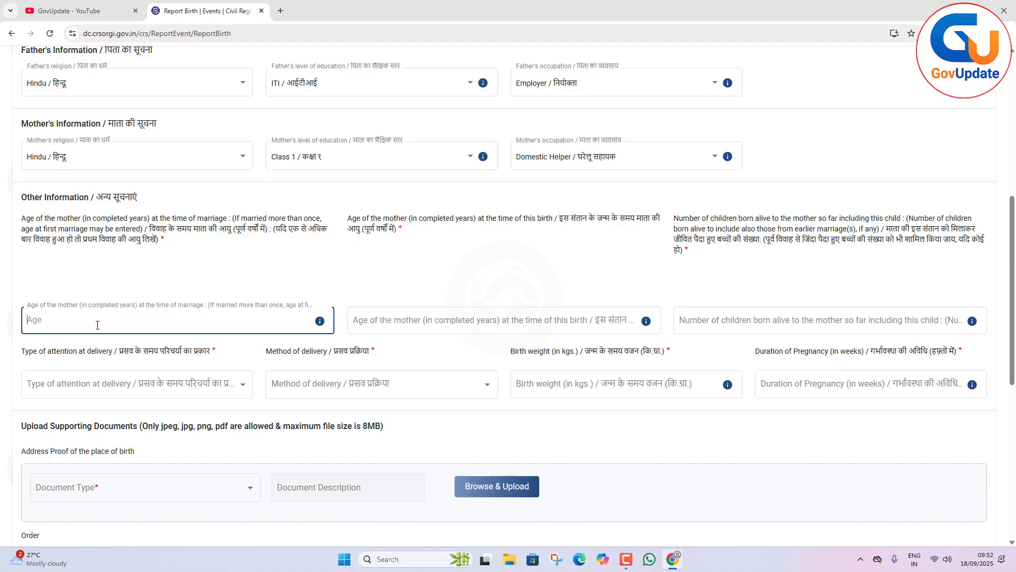
{"action": "type", "text": "22"}
{"action": "left_click", "coordinate": [390, 322]}
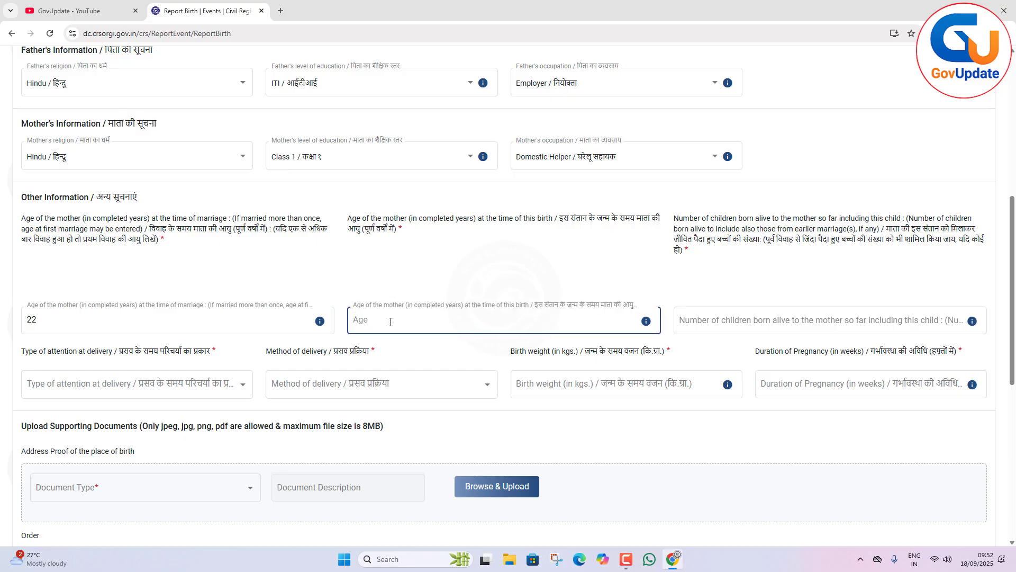
{"action": "type", "text": "25"}
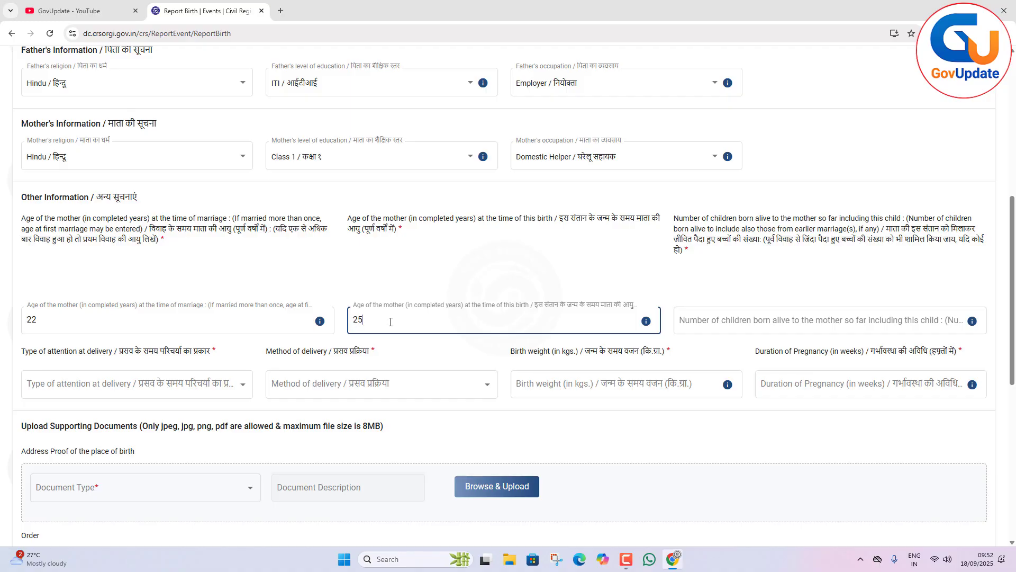
{"action": "left_click", "coordinate": [716, 318]}
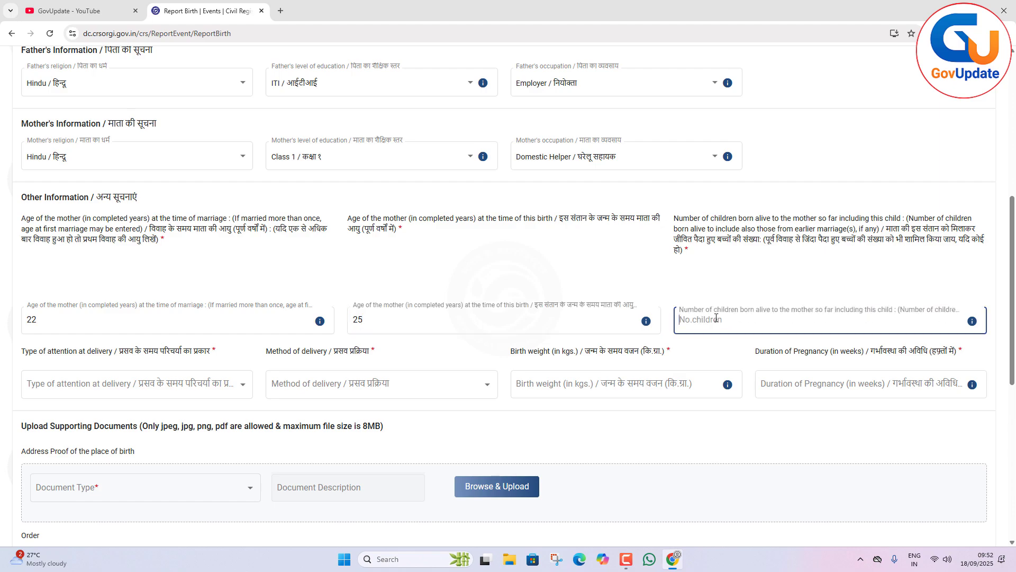
{"action": "type", "text": "1"}
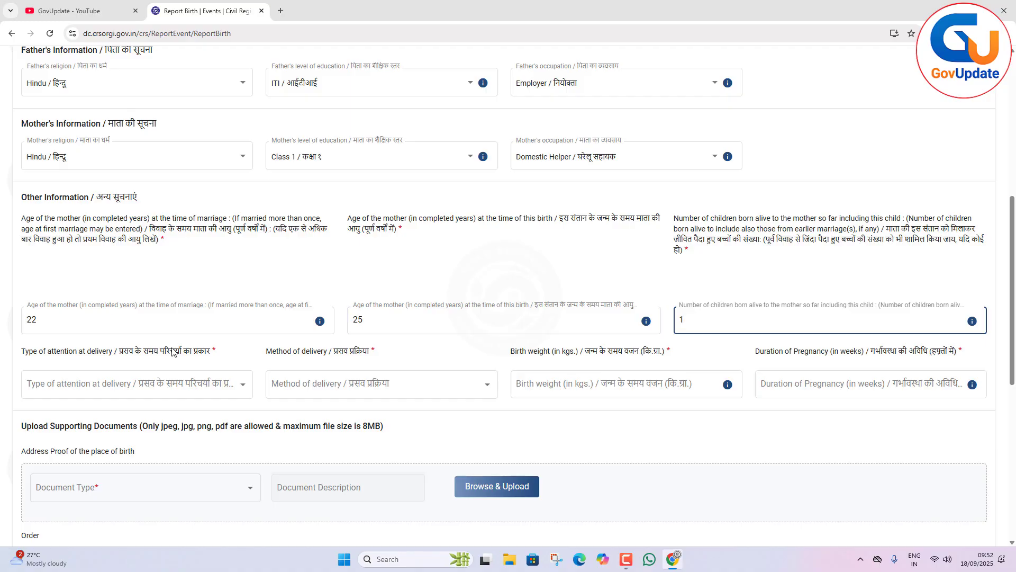
Set the attention at delivery to Doctor, Nurse or Trained midwife and the method of delivery to Normal.
{"action": "scroll", "coordinate": [166, 366], "scroll_direction": "down", "scroll_amount": 1}
{"action": "left_click", "coordinate": [199, 321]}
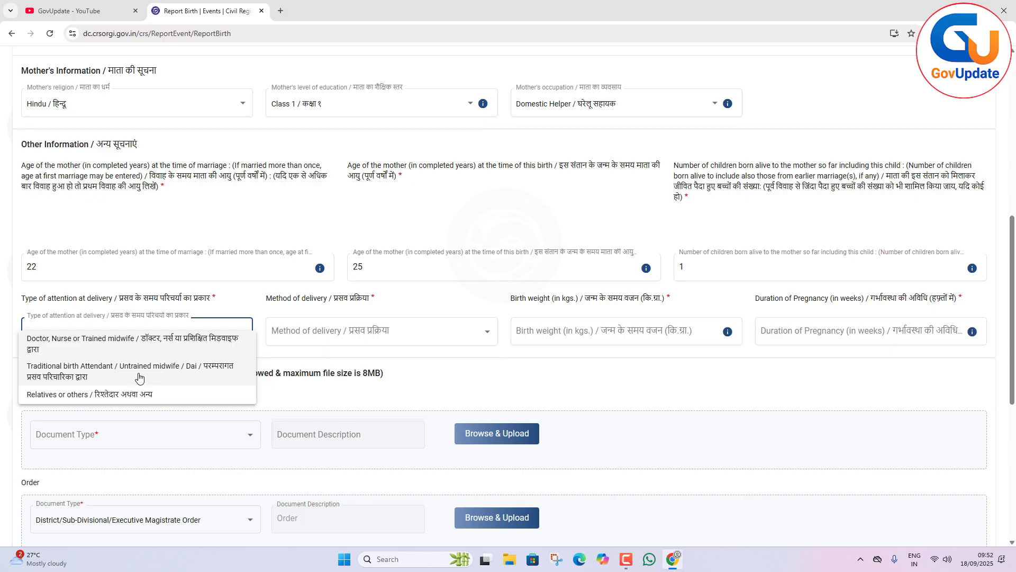
{"action": "left_click", "coordinate": [108, 343]}
{"action": "left_click", "coordinate": [330, 325]}
{"action": "left_click", "coordinate": [339, 394]}
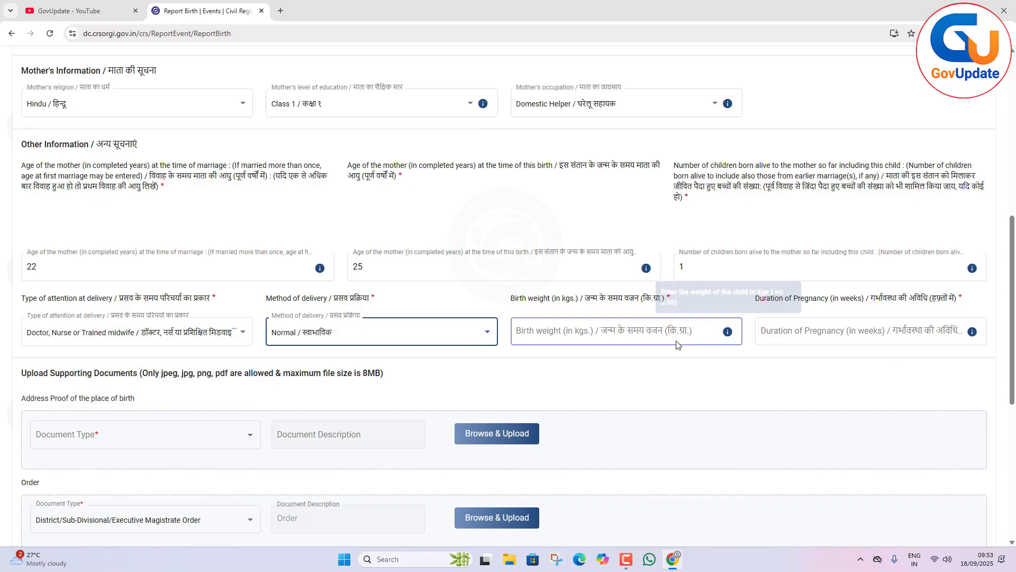
Enter a birth weight of 3 kg and a pregnancy duration of 39 weeks.
{"action": "left_click", "coordinate": [588, 336]}
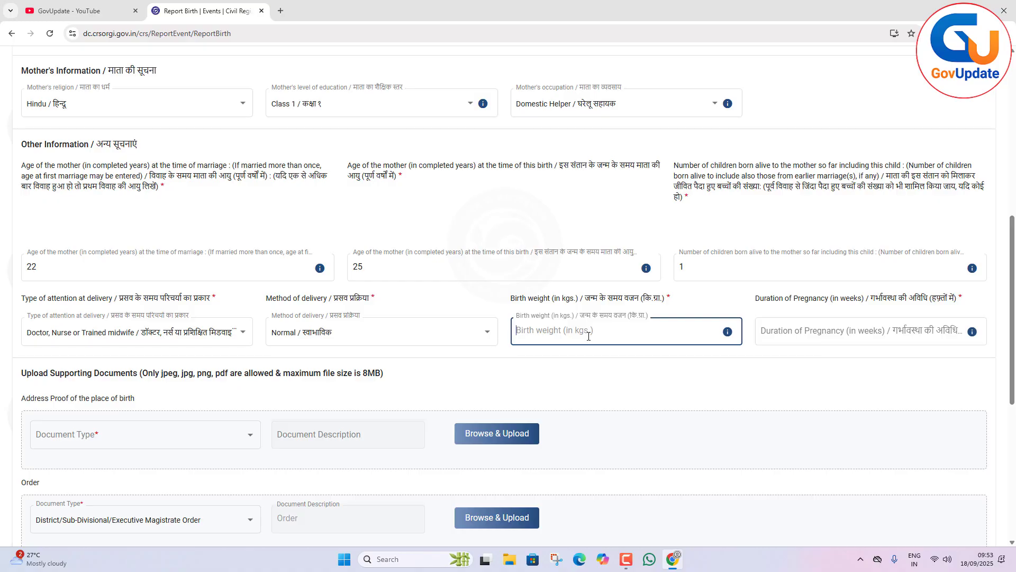
{"action": "type", "text": "3"}
{"action": "key", "text": "BackSpace"}
{"action": "type", "text": "3"}
{"action": "left_click", "coordinate": [939, 329]}
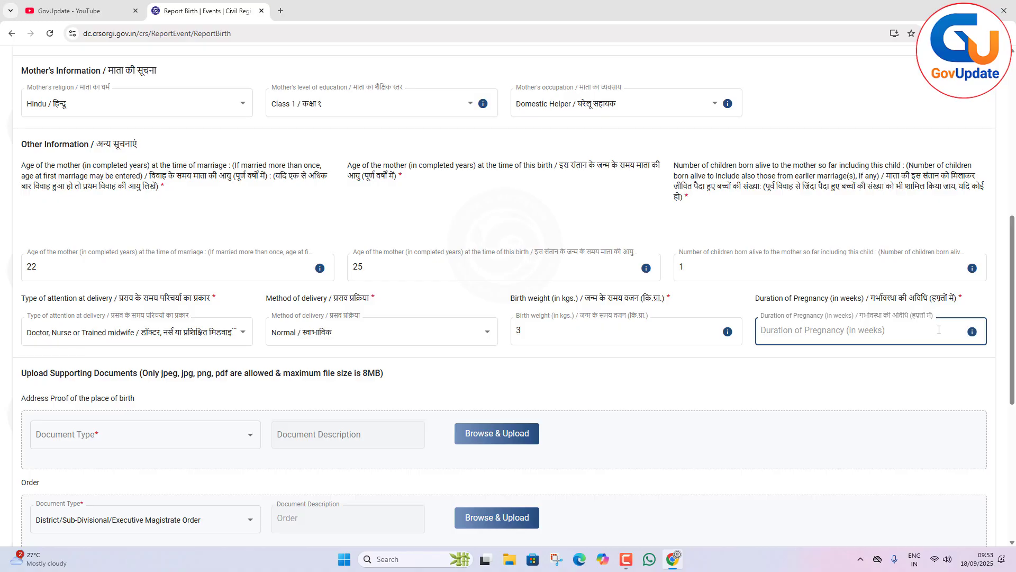
{"action": "type", "text": "39"}
Choose Voter ID as the address proof for the place of birth and proceed to the Legal Information Confirmation page.
{"action": "scroll", "coordinate": [598, 374], "scroll_direction": "down", "scroll_amount": 2}
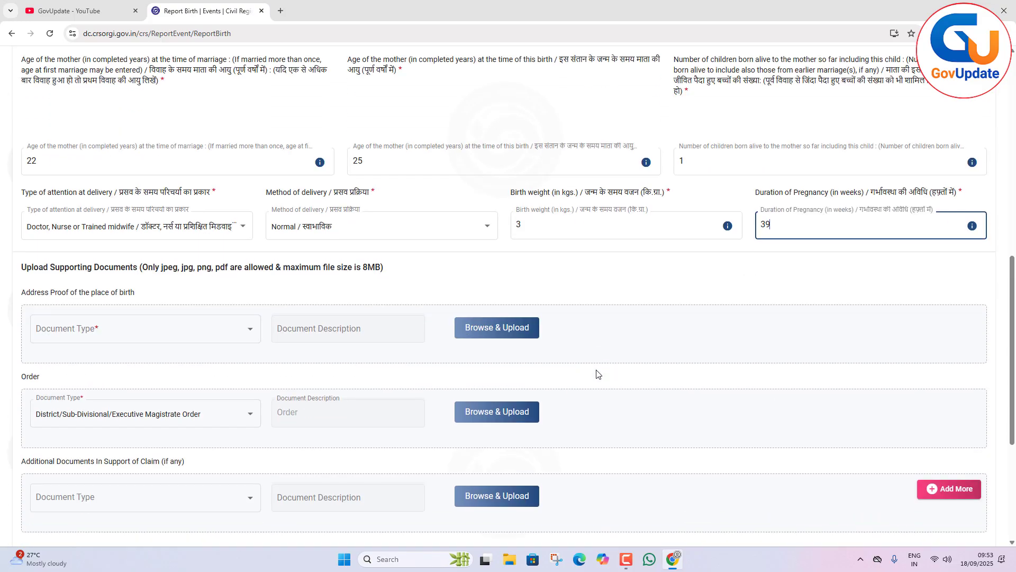
{"action": "scroll", "coordinate": [597, 374], "scroll_direction": "down", "scroll_amount": 3}
{"action": "left_click", "coordinate": [136, 176]}
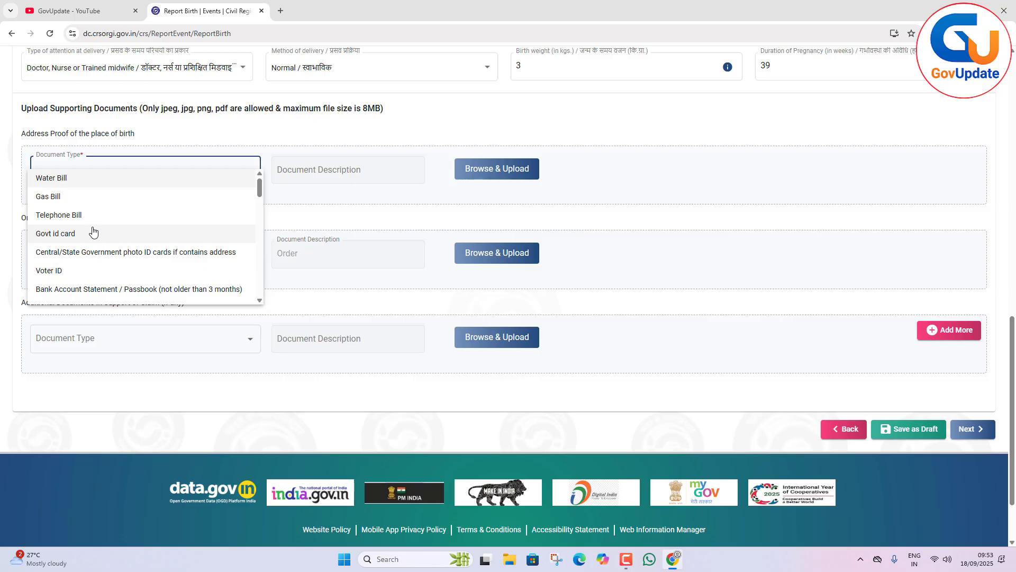
{"action": "scroll", "coordinate": [92, 232], "scroll_direction": "down", "scroll_amount": 2}
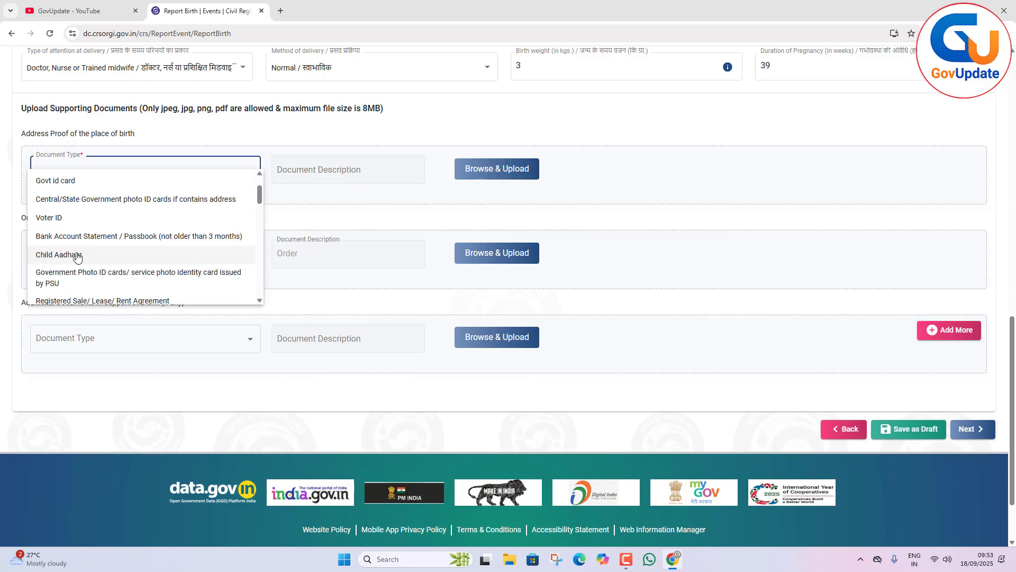
{"action": "left_click", "coordinate": [55, 226]}
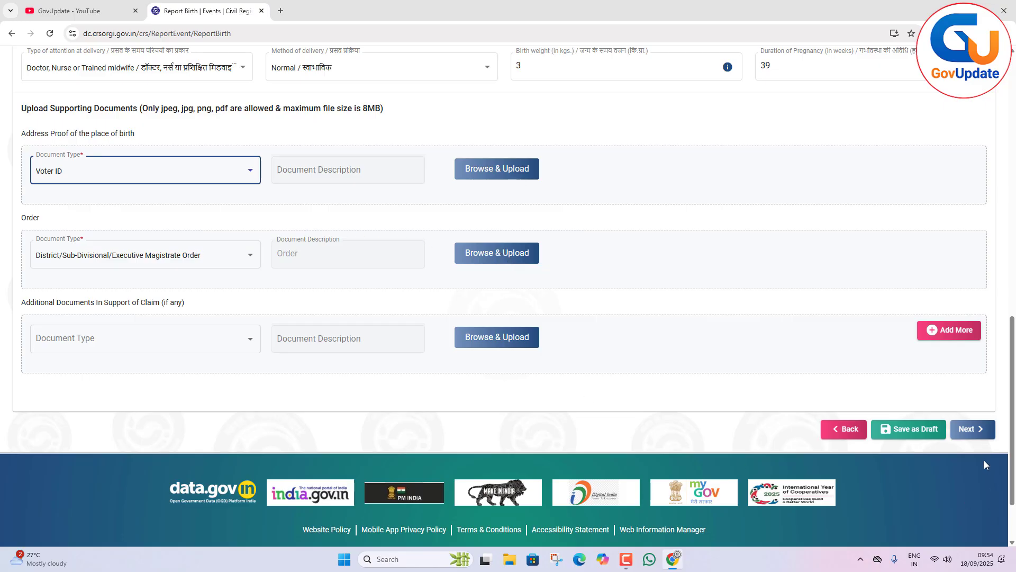
{"action": "left_click", "coordinate": [977, 430]}
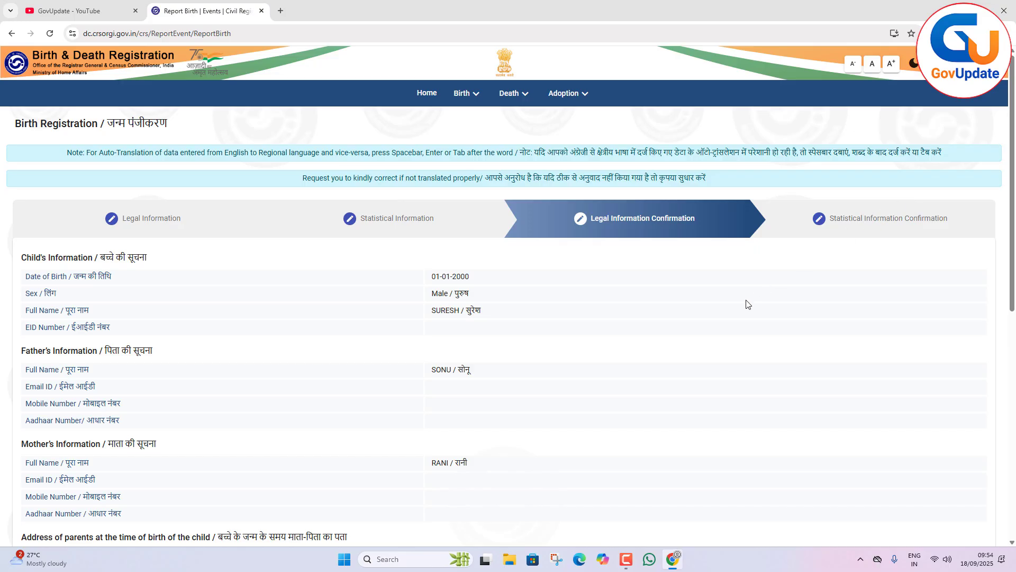
Proceed past the legal confirmation to the Statistical Information Confirmation and review the entered details, highlighting the payment details row.
{"action": "scroll", "coordinate": [748, 305], "scroll_direction": "down", "scroll_amount": 8}
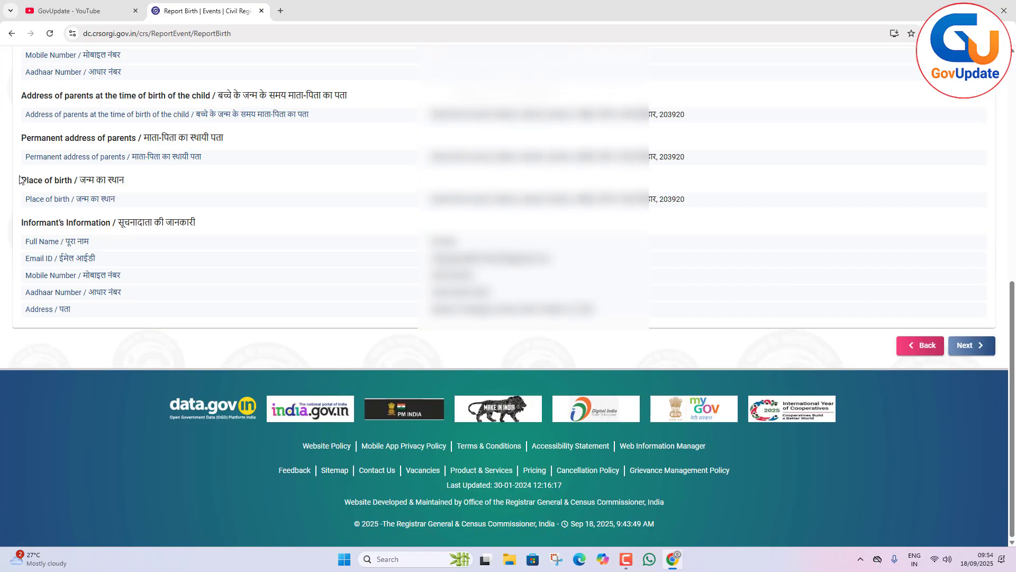
{"action": "left_click", "coordinate": [970, 348]}
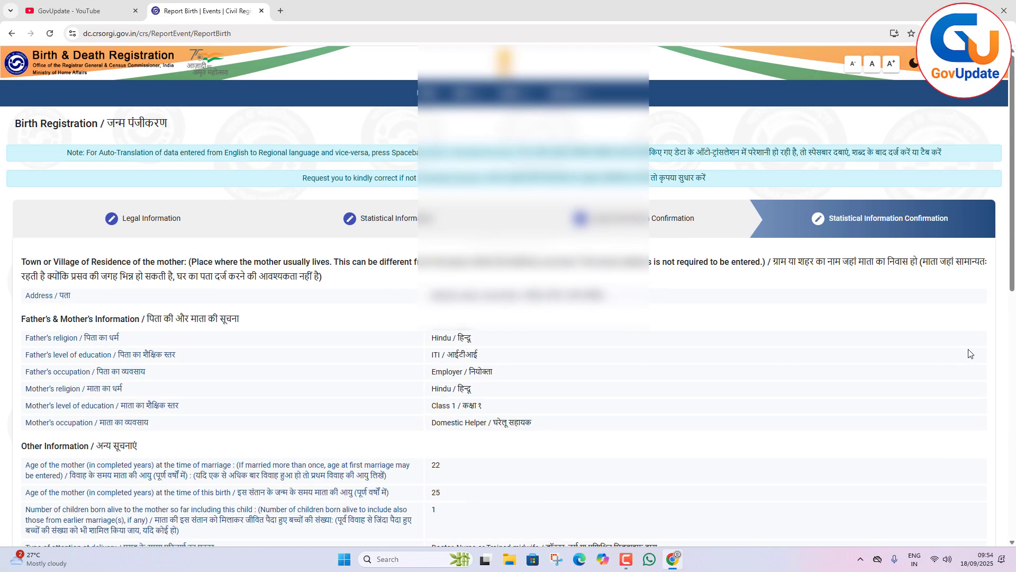
{"action": "scroll", "coordinate": [802, 317], "scroll_direction": "down", "scroll_amount": 6}
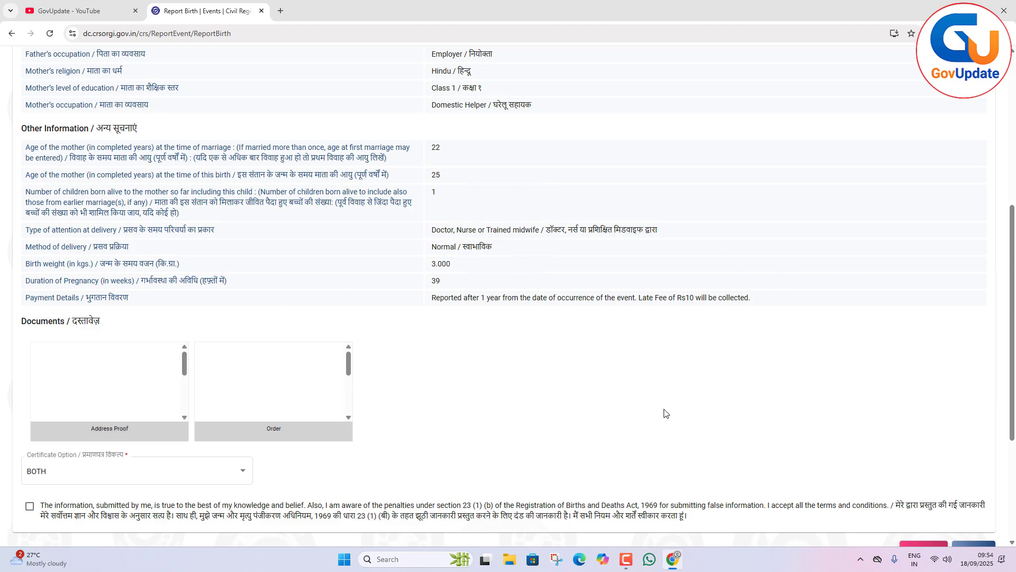
{"action": "left_click_drag", "start_coordinate": [763, 298], "coordinate": [8, 305]}
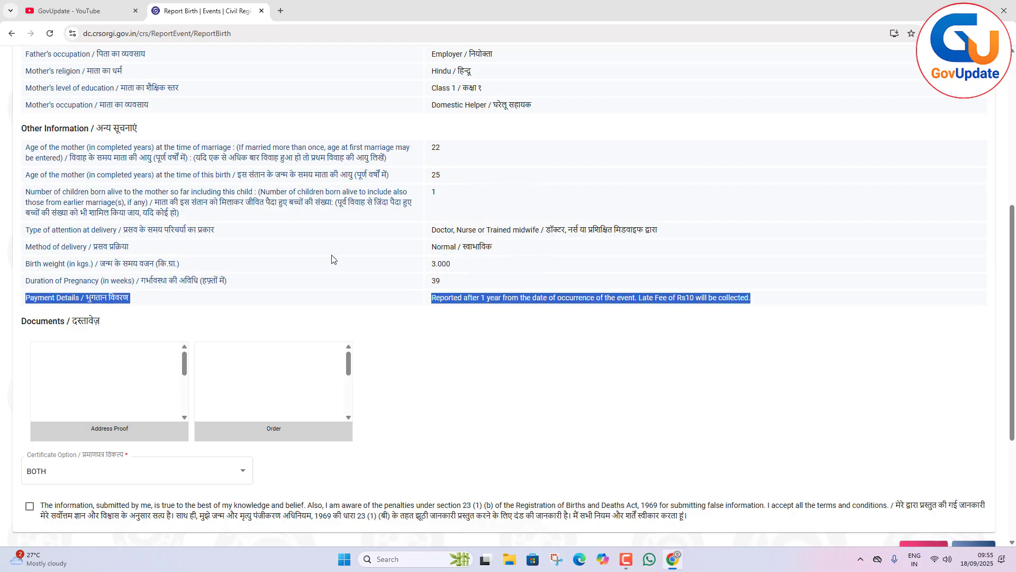
Accept the declaration that the submitted information is true and confirm the birth registration application.
{"action": "scroll", "coordinate": [524, 386], "scroll_direction": "down", "scroll_amount": 2}
{"action": "scroll", "coordinate": [176, 458], "scroll_direction": "down", "scroll_amount": 1}
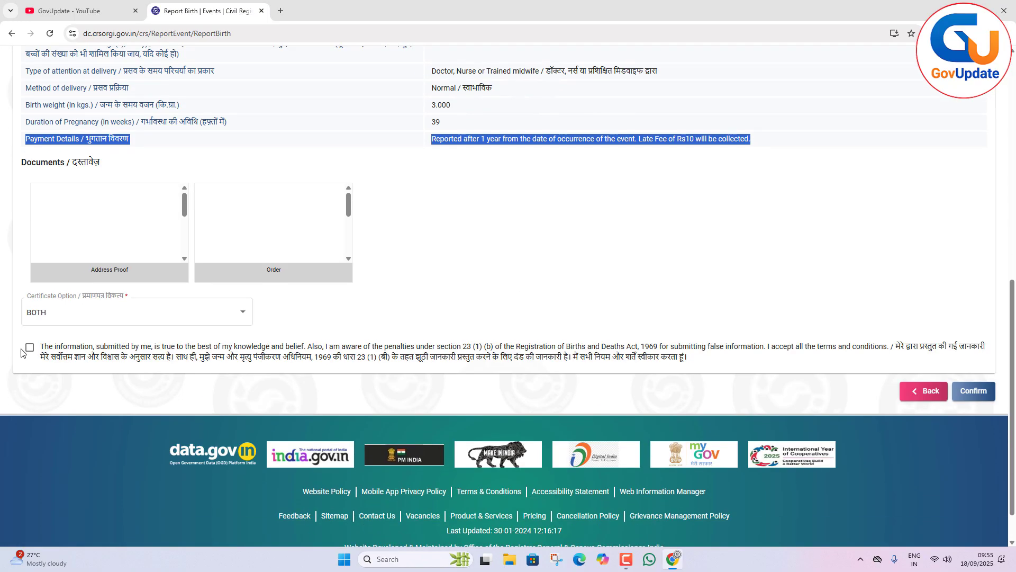
{"action": "left_click", "coordinate": [30, 347]}
{"action": "left_click", "coordinate": [980, 396]}
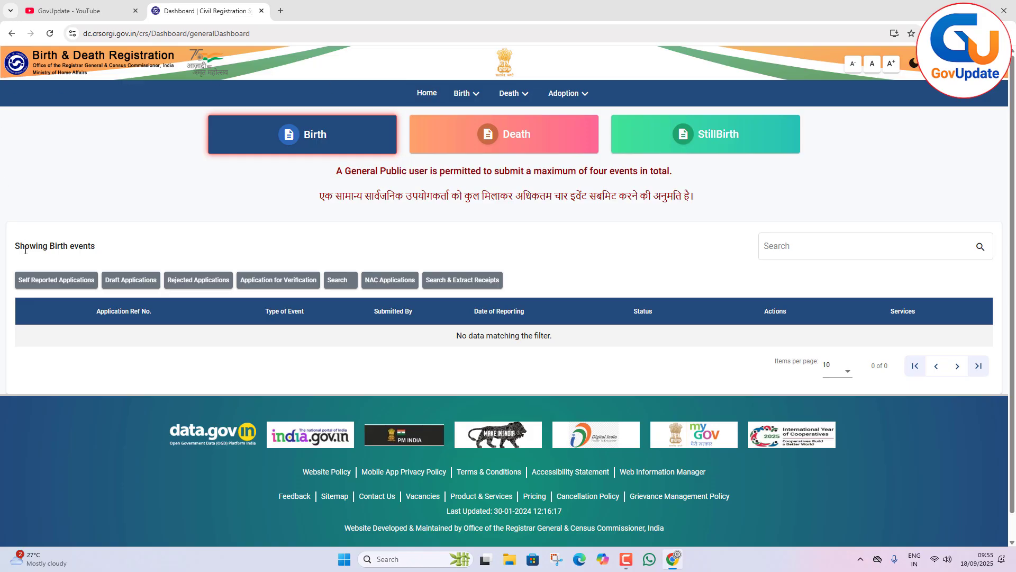
List the self-reported birth applications to check the submission's status, and switch to the GovUpdate channel on YouTube.
{"action": "left_click", "coordinate": [49, 280]}
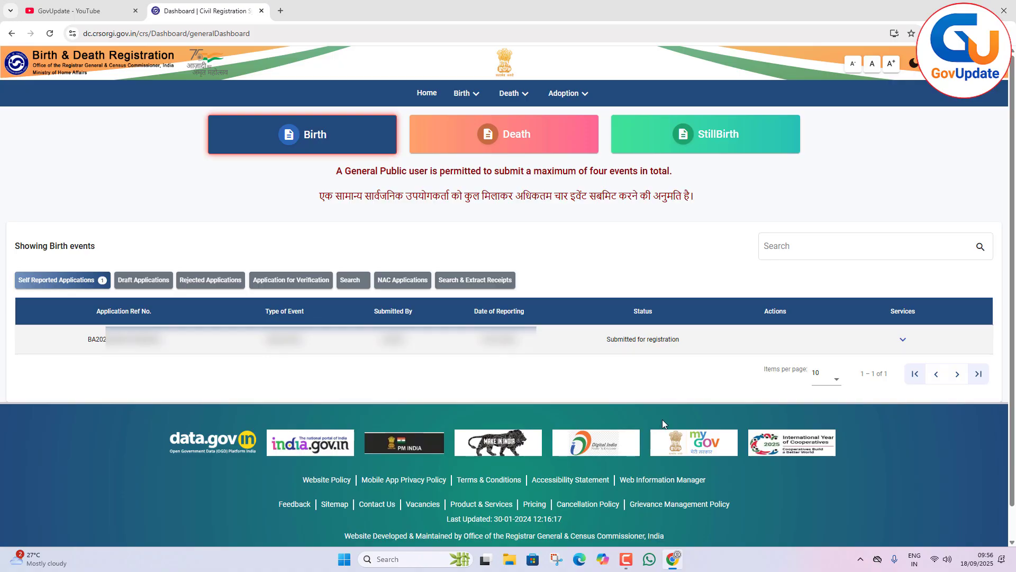
{"action": "left_click", "coordinate": [53, 8]}
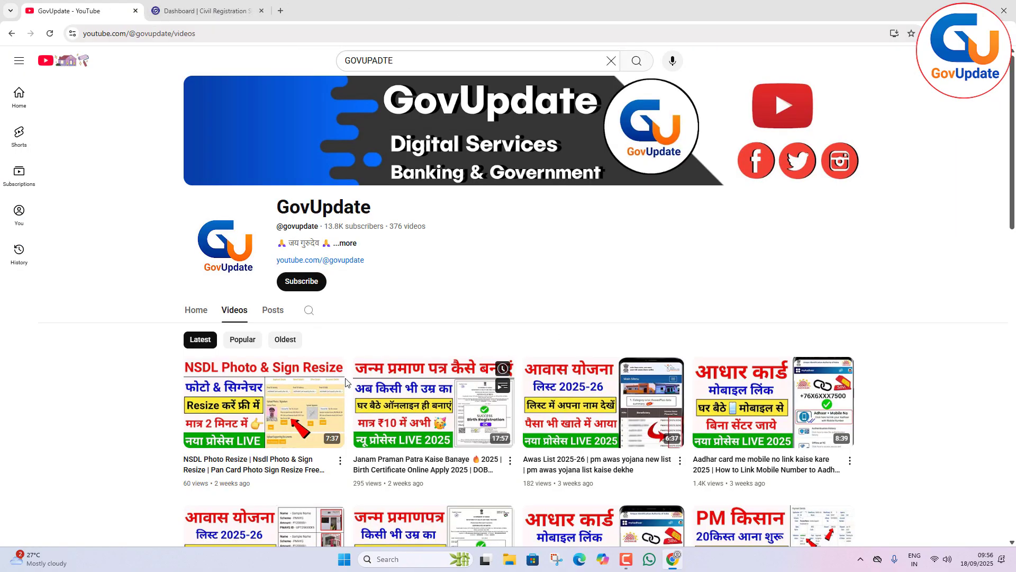